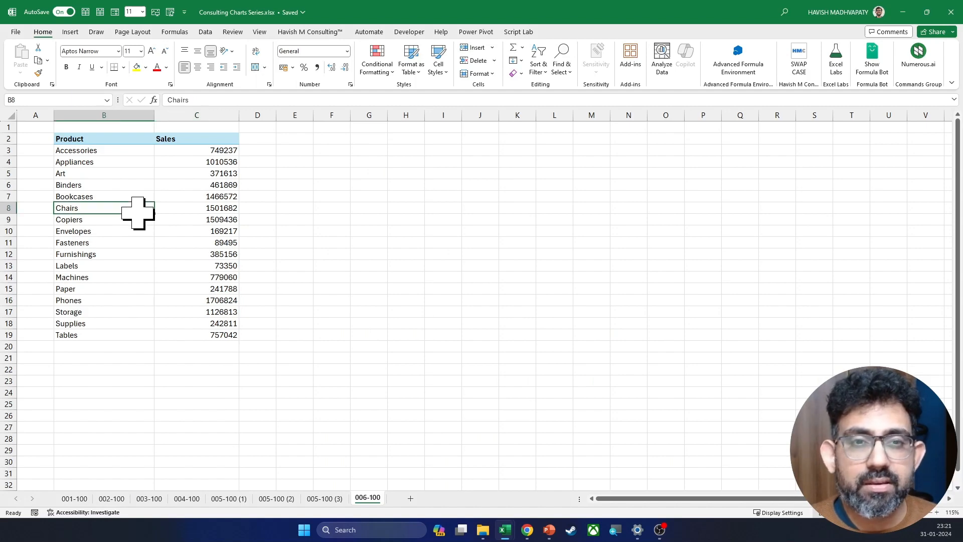
Step: Copy the EY "Key trends in 2020" chart picture from the PowerPoint slide into the Excel sheet, well clear of the sales table
key("alt+Tab")
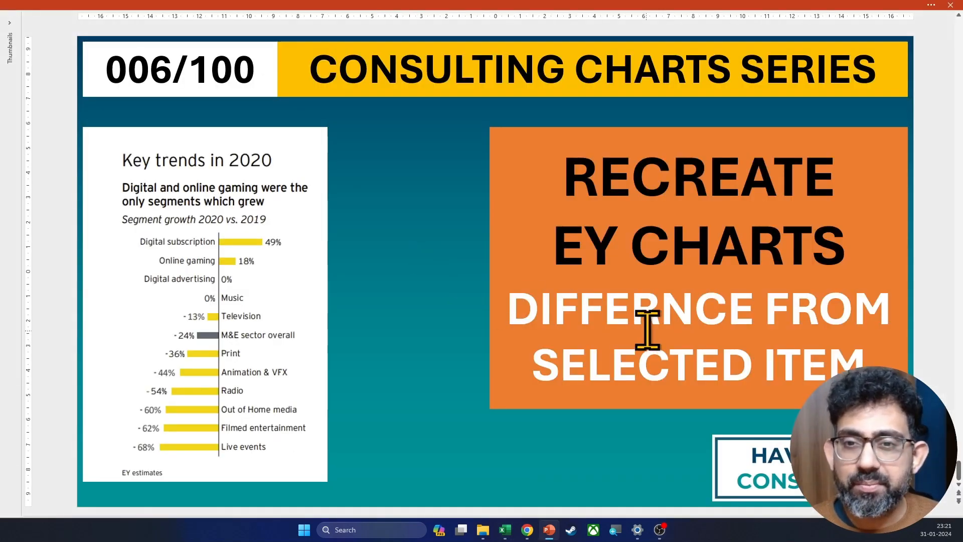
left_click(221, 243)
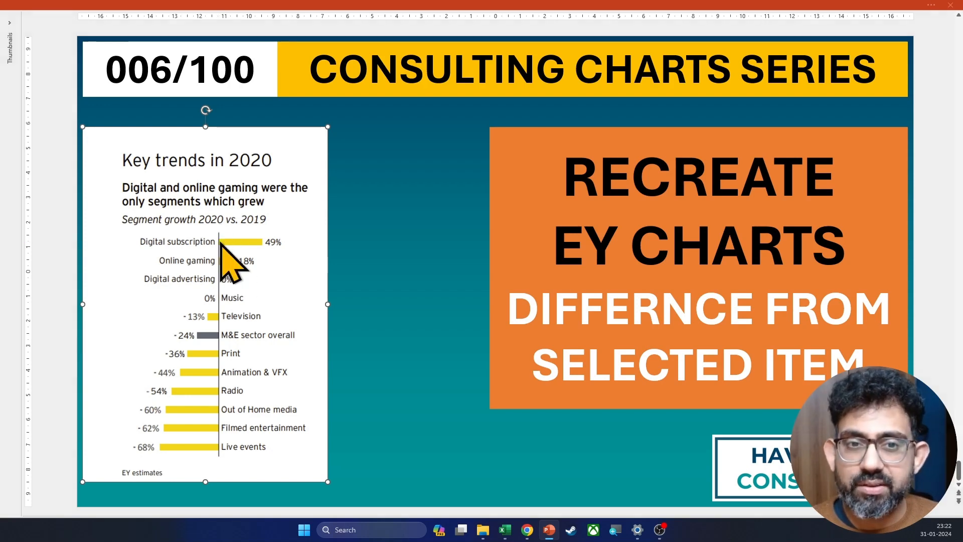
key("alt+Tab")
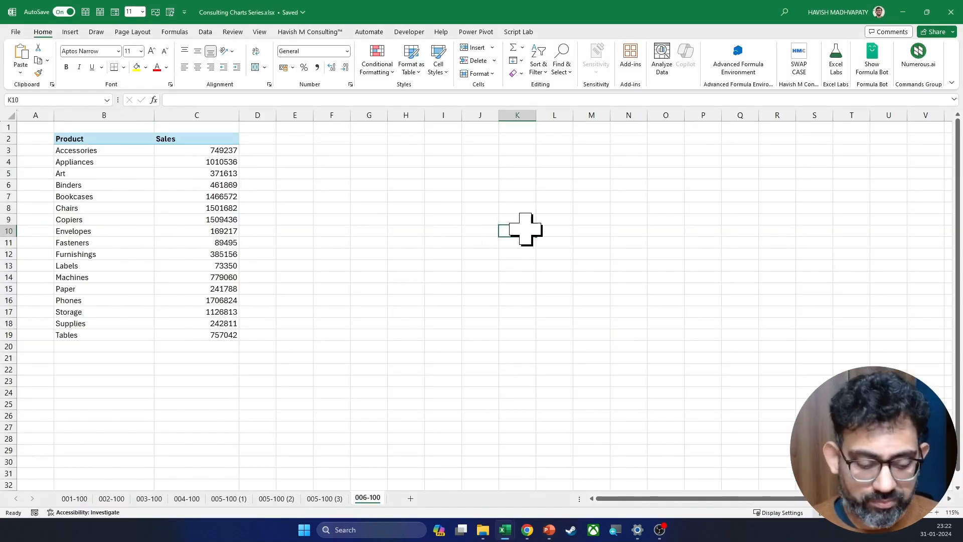
key("ctrl+v")
left_click_drag(537, 301, 721, 215)
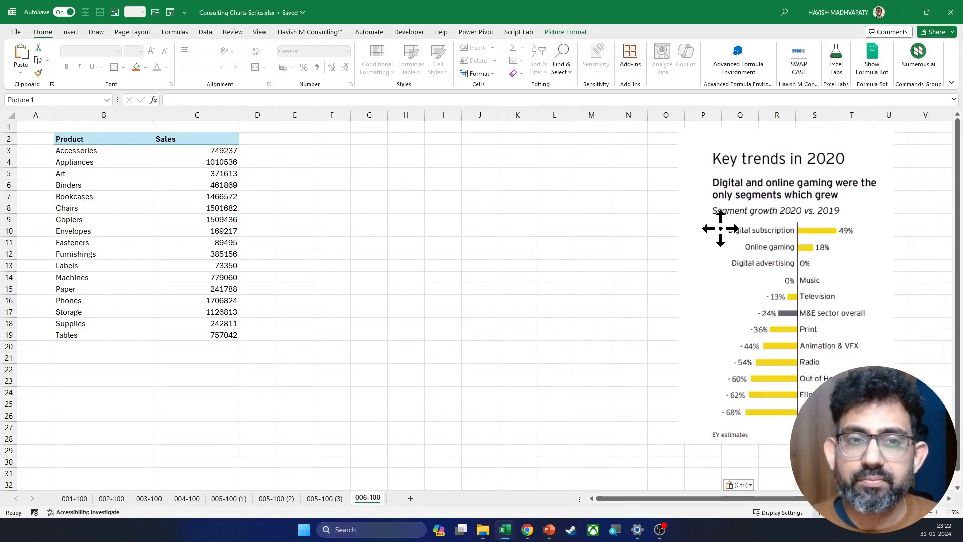
Step: Narrow the Product and Sales columns to fit their contents and select the sales values C3:C19
left_click_drag(154, 115, 117, 128)
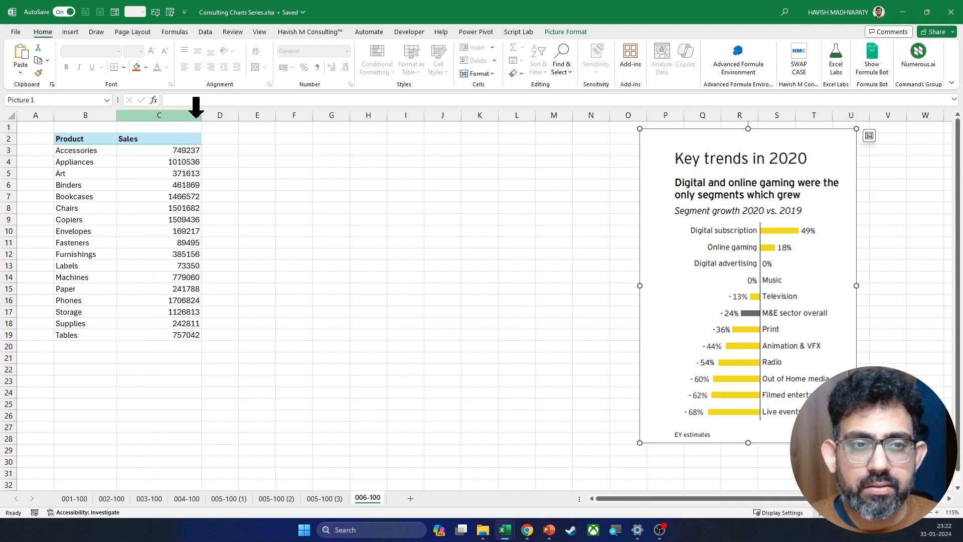
left_click(195, 115)
left_click_drag(198, 117, 179, 116)
left_click(154, 164)
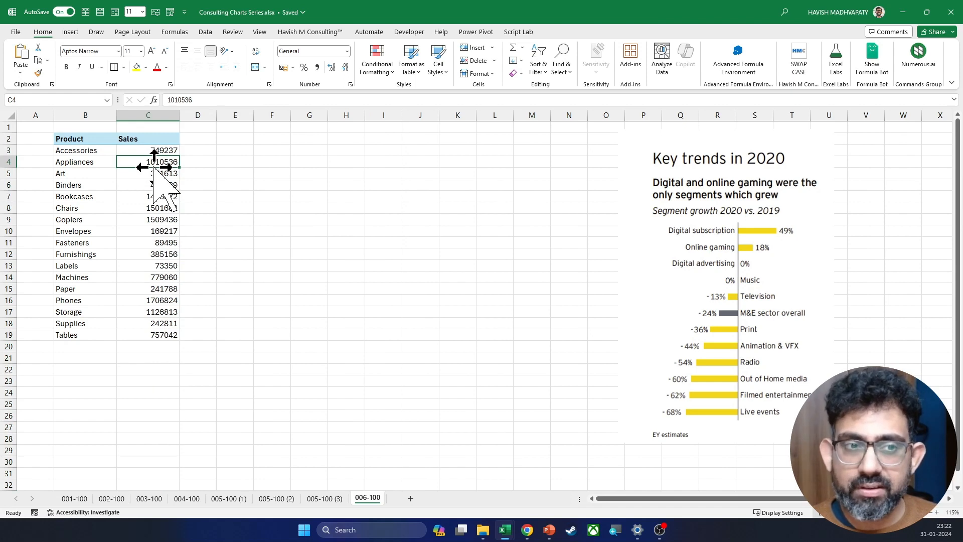
left_click(150, 154)
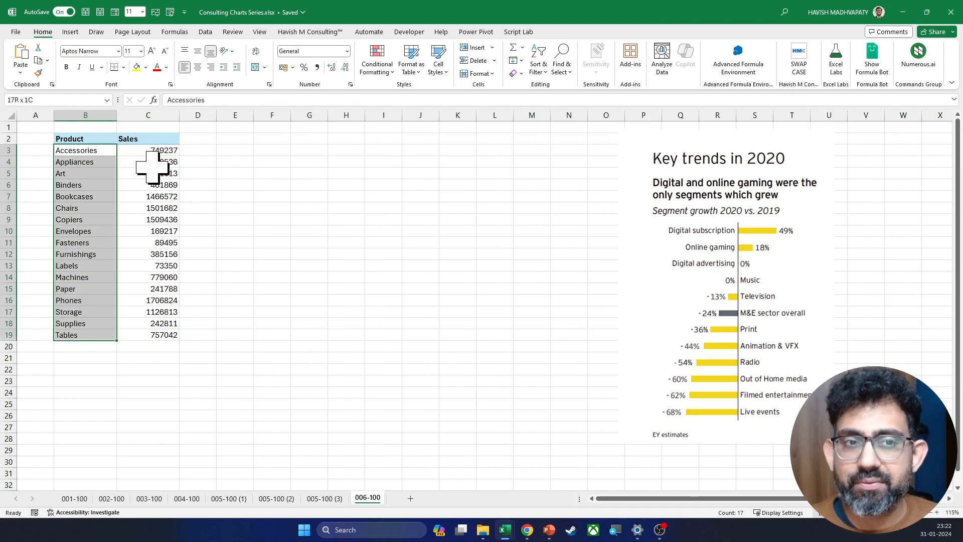
key("ctrl+shift+Down")
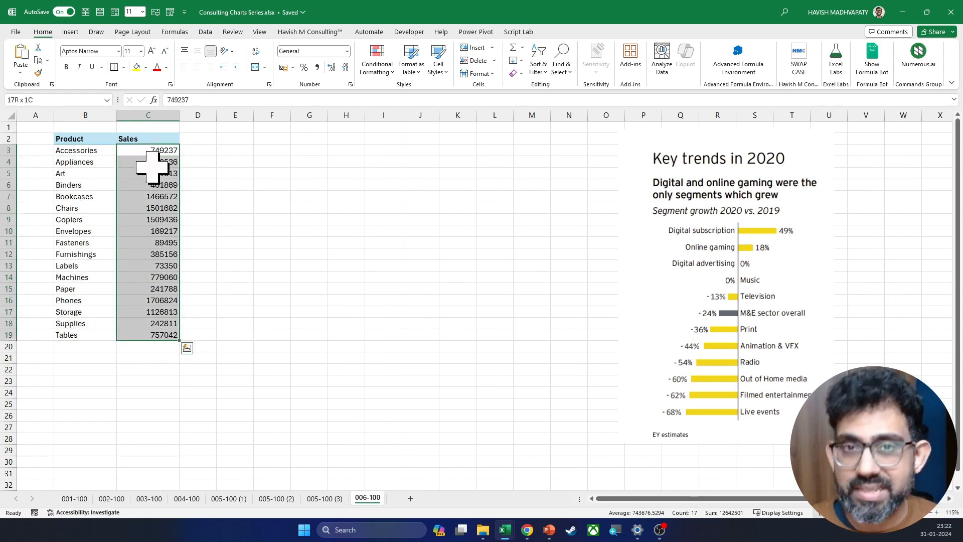
Step: Enter the label "Choose" in cell F2 and make it bold
key("Up")
key("Up")
key("Right")
key("Right")
key("Right")
key("Down")
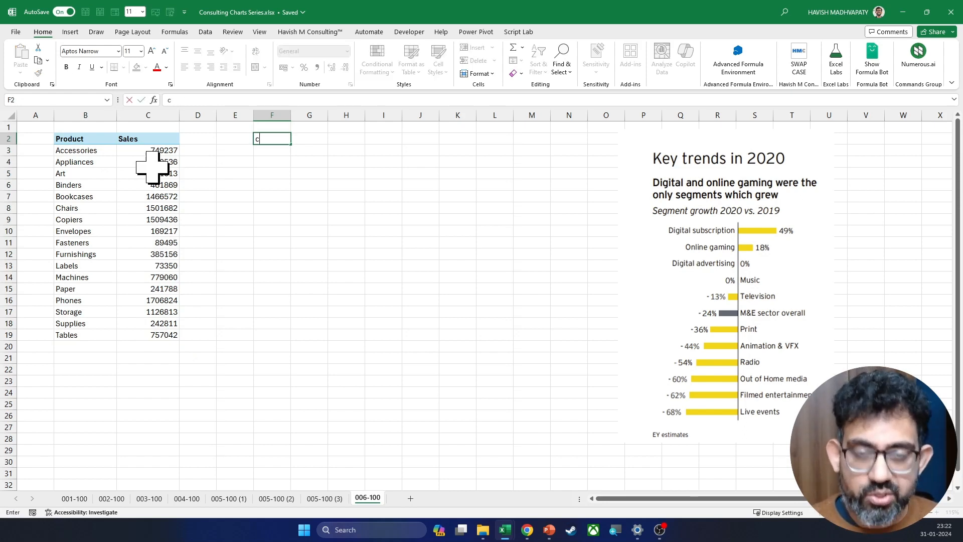
type("Choose")
key("Caps_Lock")
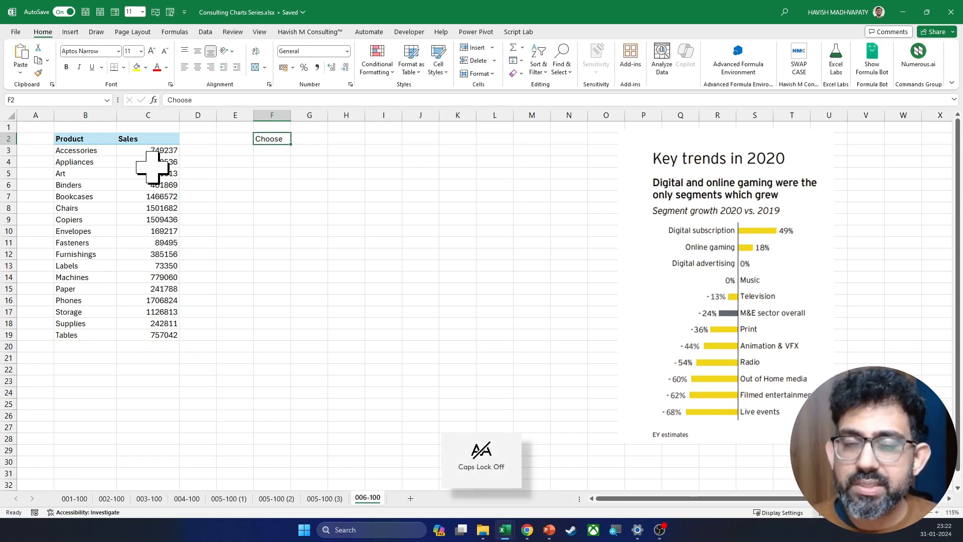
key("ctrl+b")
Step: Add a list data validation to cell G2 using the product names in B3:B19 as the source
key("Right")
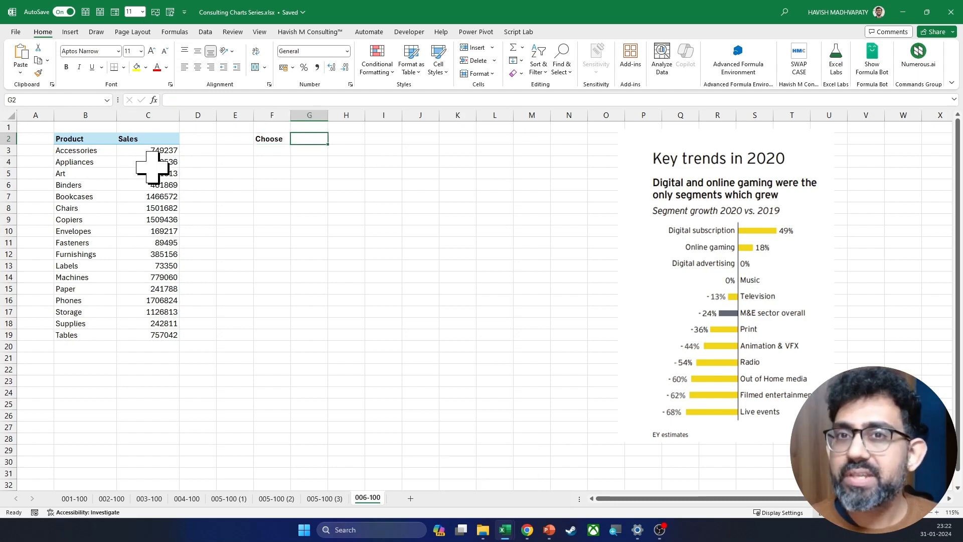
left_click(205, 32)
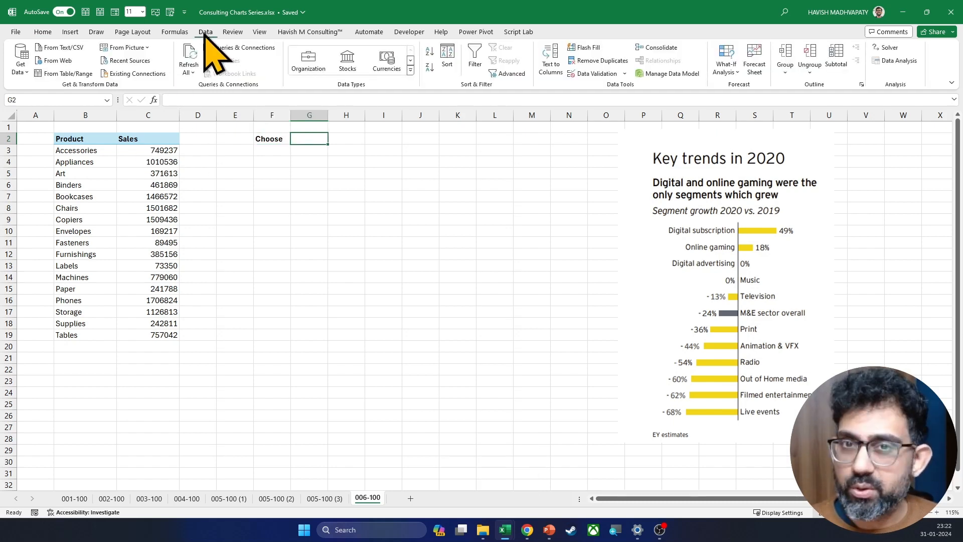
left_click(591, 73)
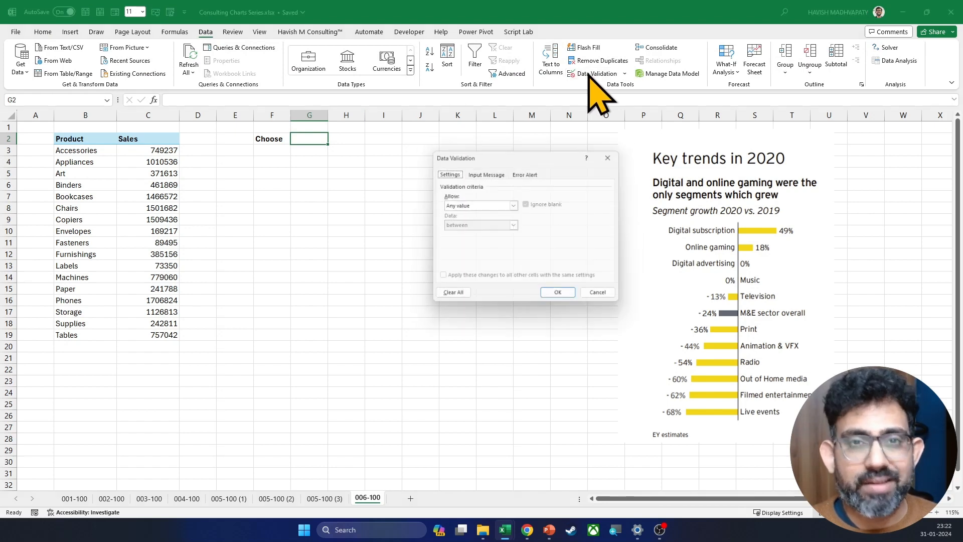
left_click(474, 205)
left_click(471, 233)
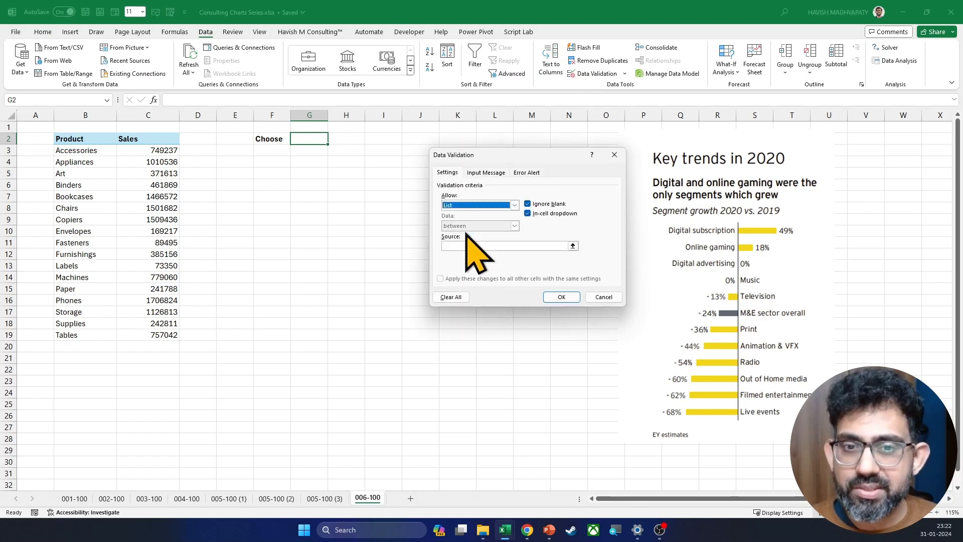
left_click(457, 245)
left_click_drag(73, 150, 91, 333)
key("Return")
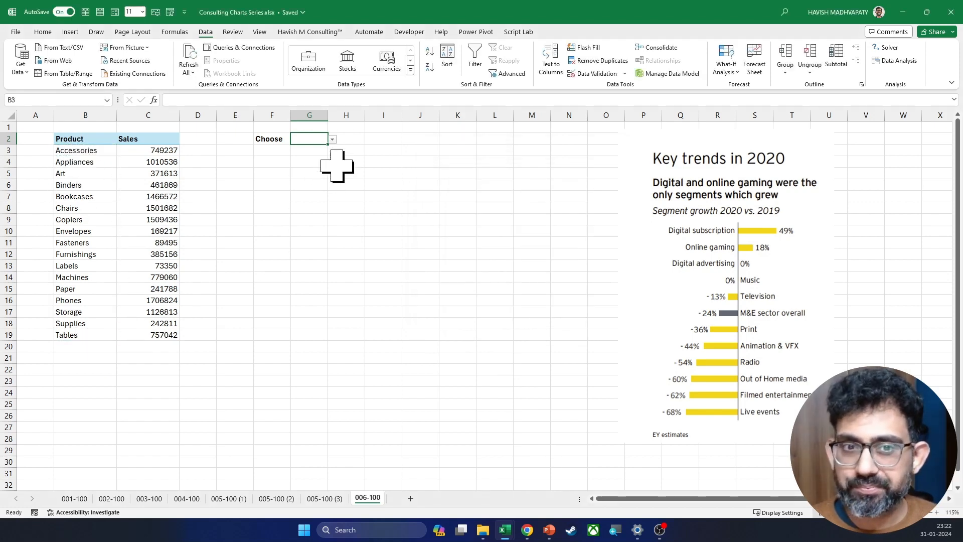
Step: Widen column G and choose Machines from the product dropdown in G2
left_click_drag(326, 118, 382, 117)
left_click(387, 139)
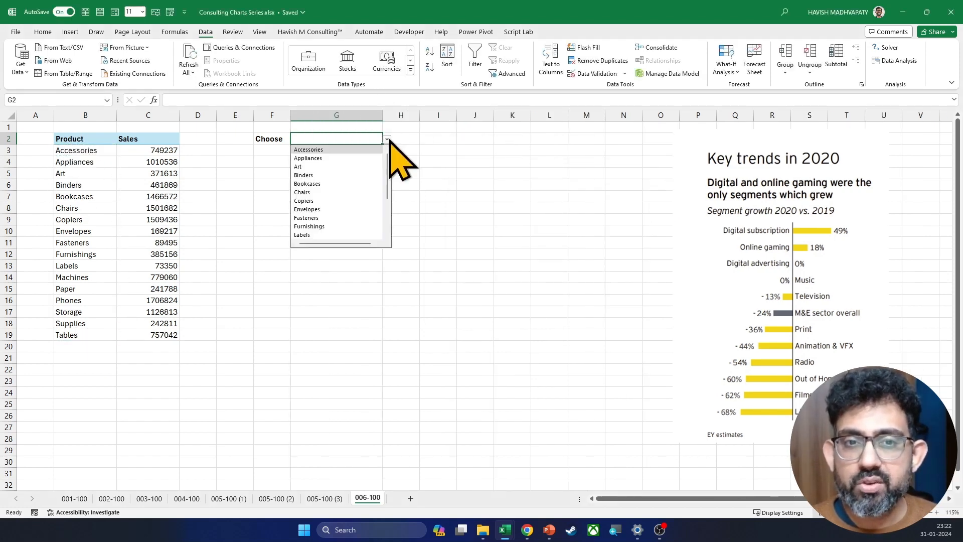
scroll(357, 213, "down", 2)
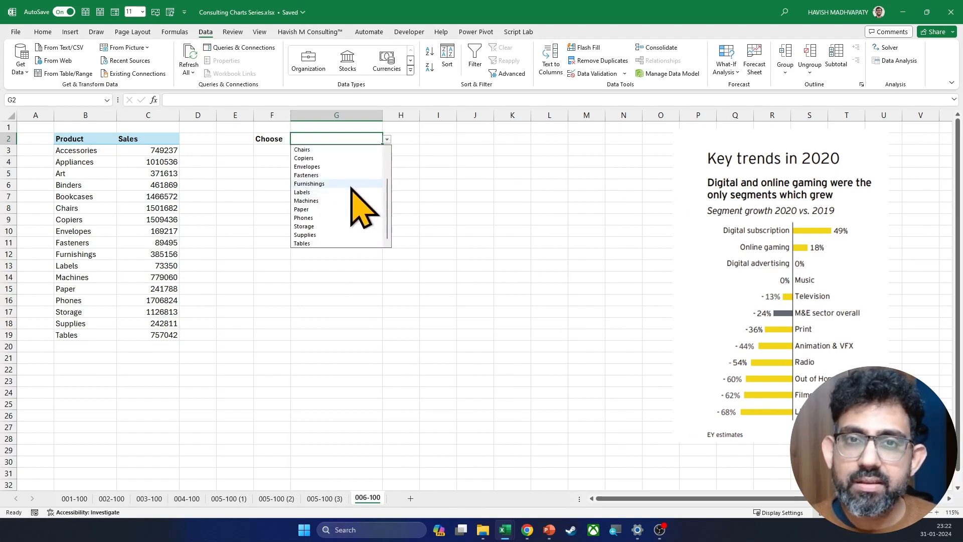
left_click(307, 200)
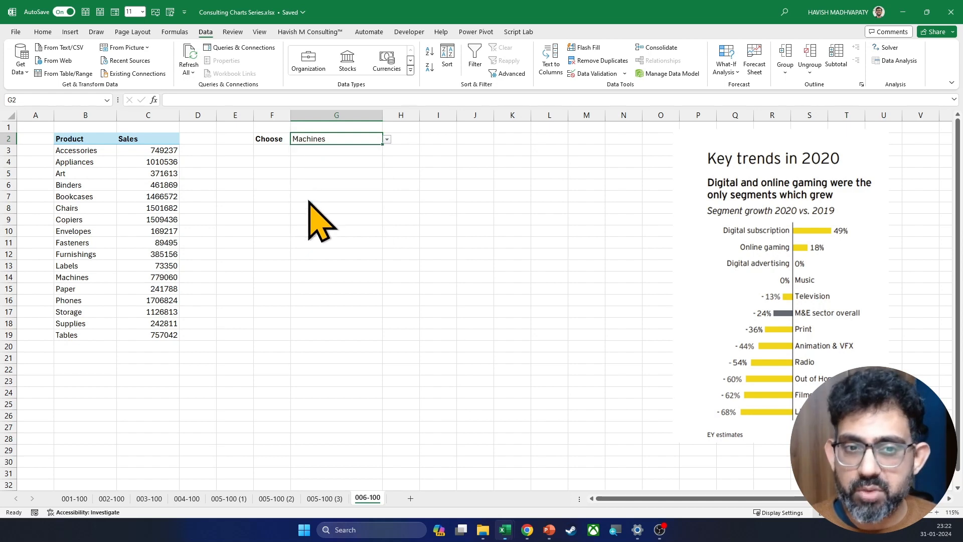
Step: Widen column D and enter the header "Difference from" in D2
left_click(207, 150)
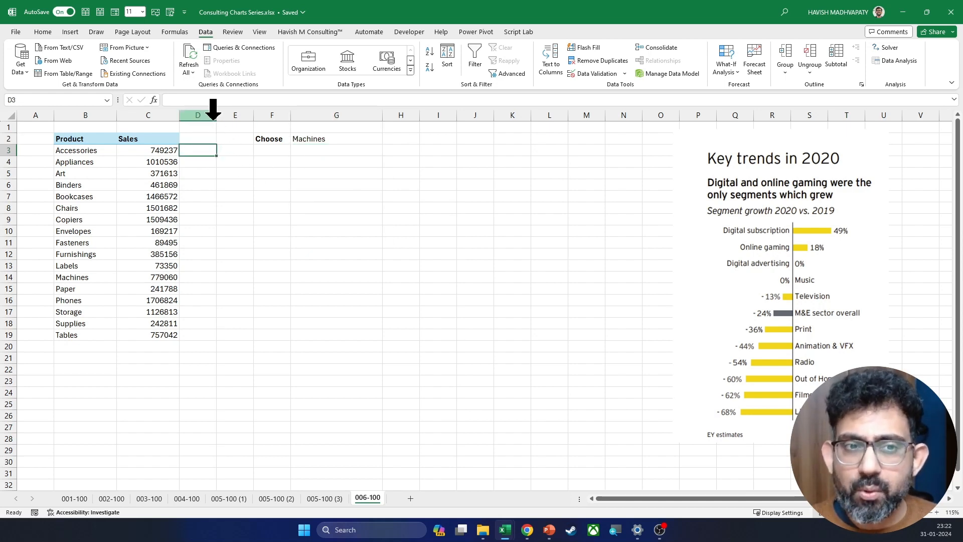
left_click_drag(217, 115, 264, 114)
key("Up")
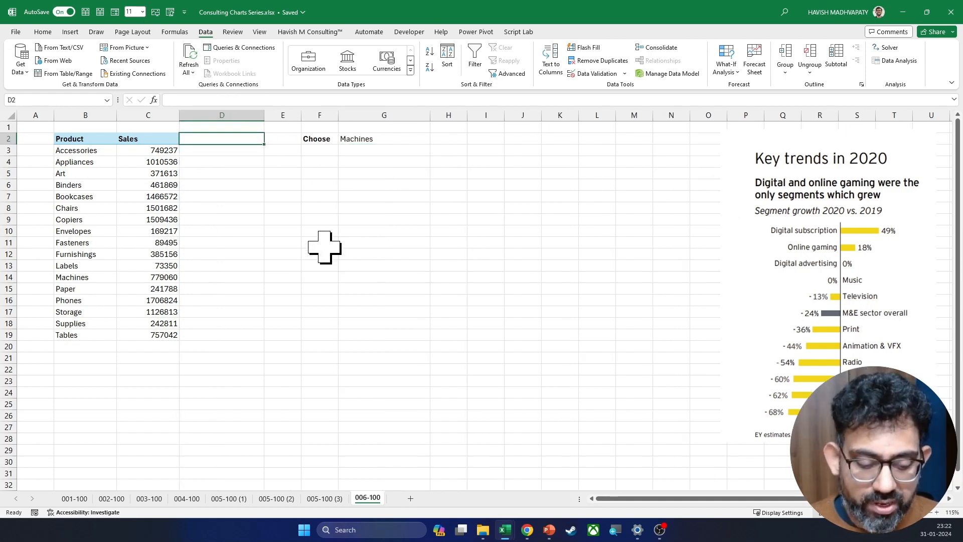
type("Difference fro")
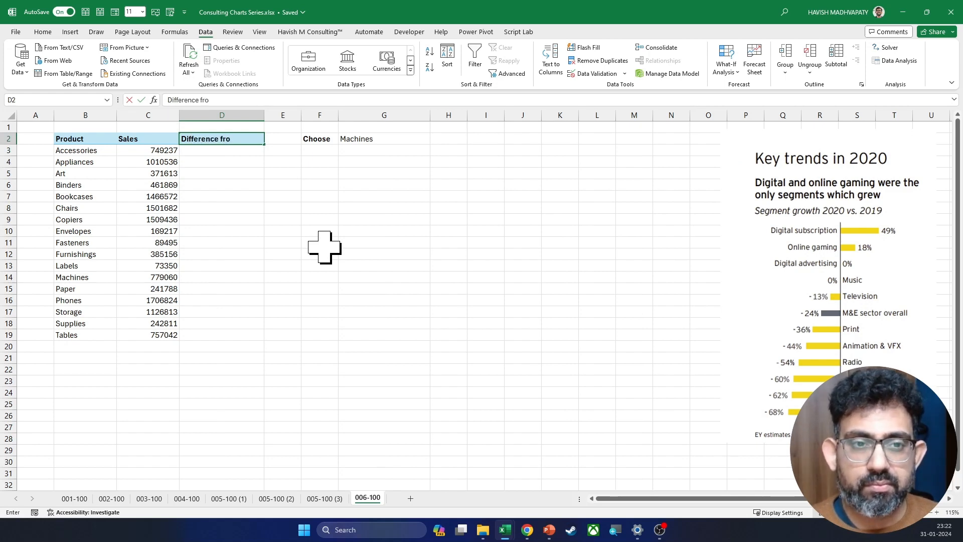
type("m")
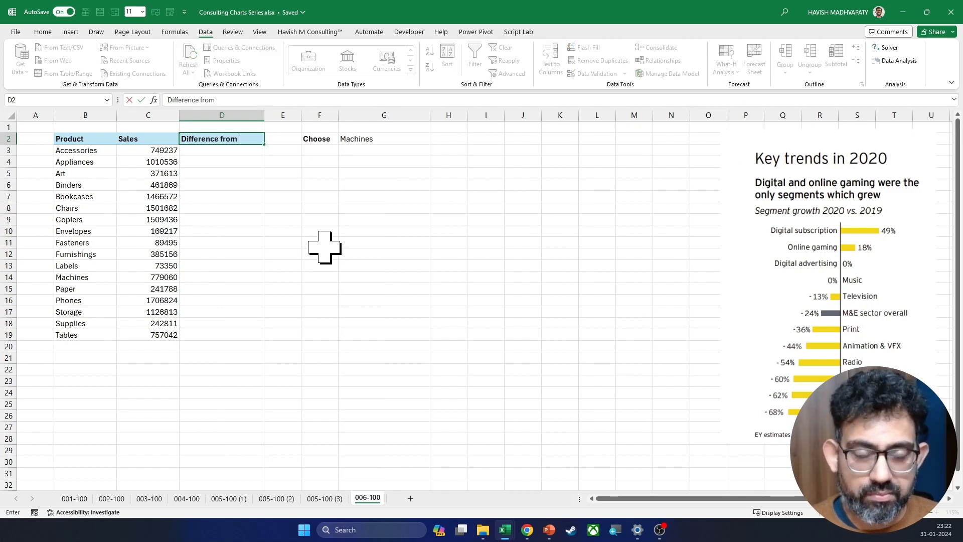
key("Return")
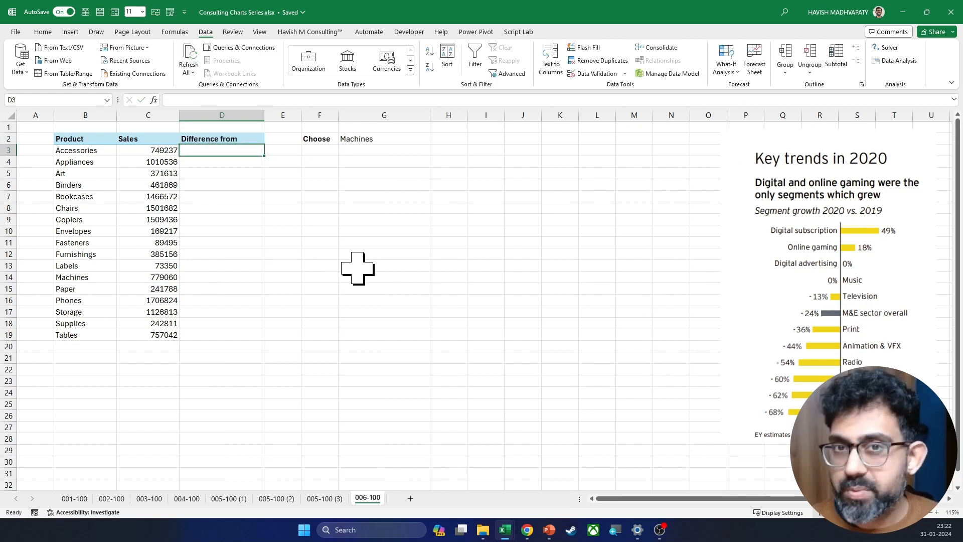
Step: Enter =XLOOKUP($G$2, B:B, C:C) in D3 to return the sales of the chosen product
type("=")
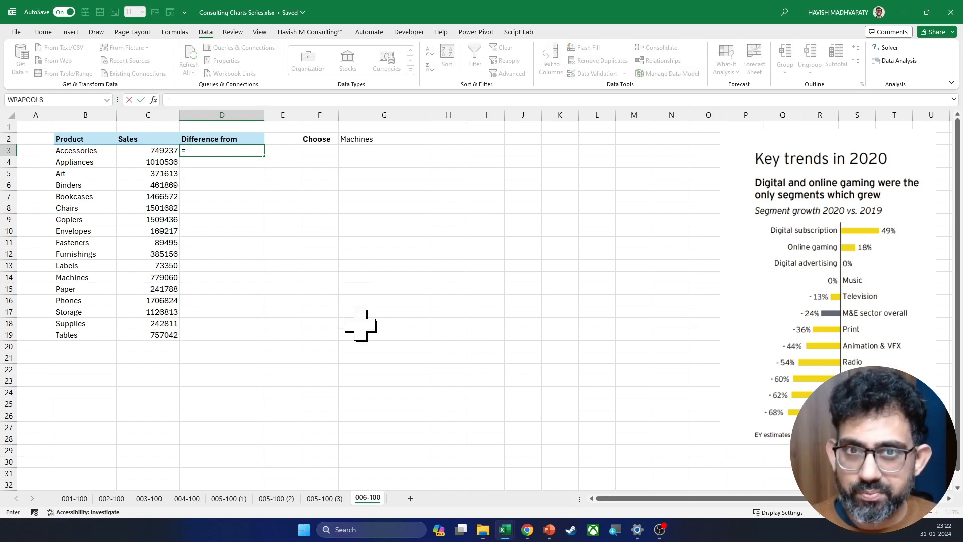
key("Left")
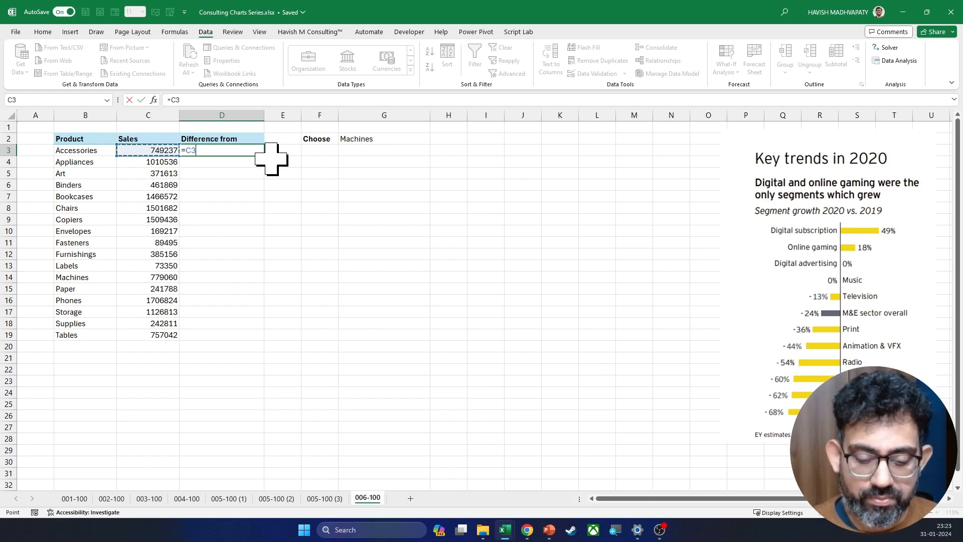
key("BackSpace")
key("BackSpace")
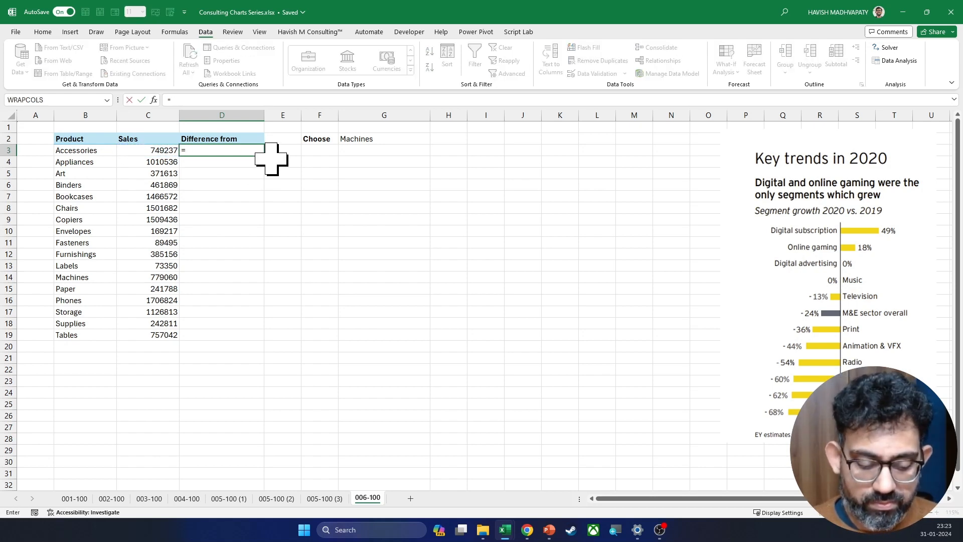
type("XLOOKUP(")
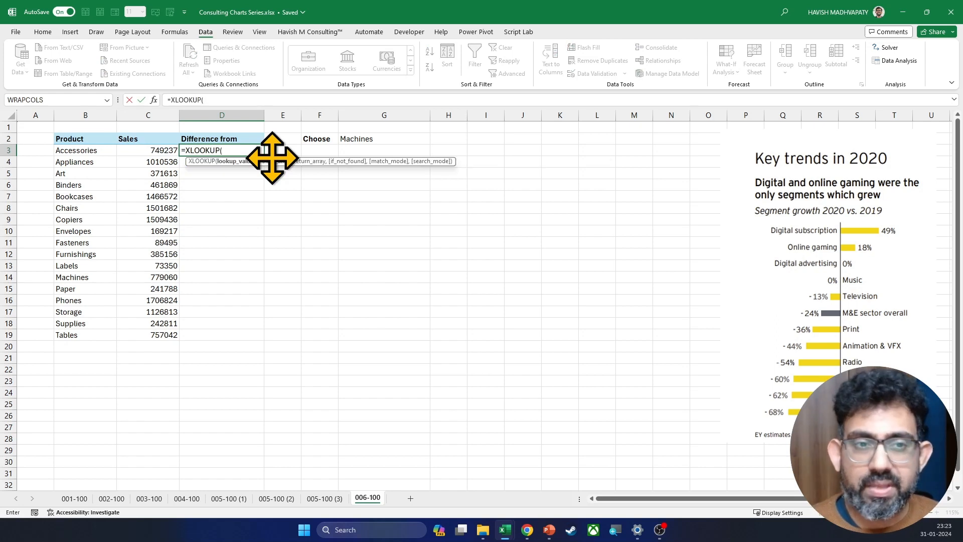
left_click(384, 137)
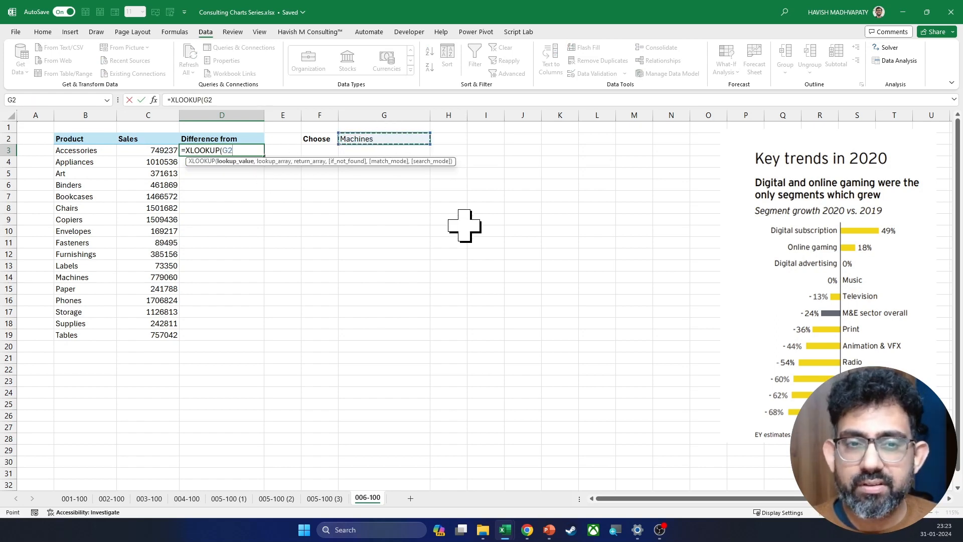
key("F4")
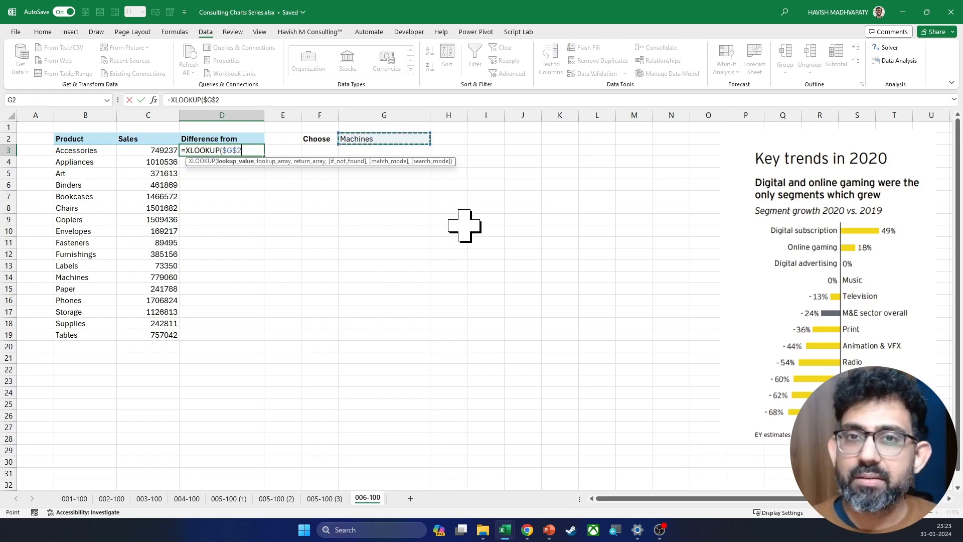
type(",")
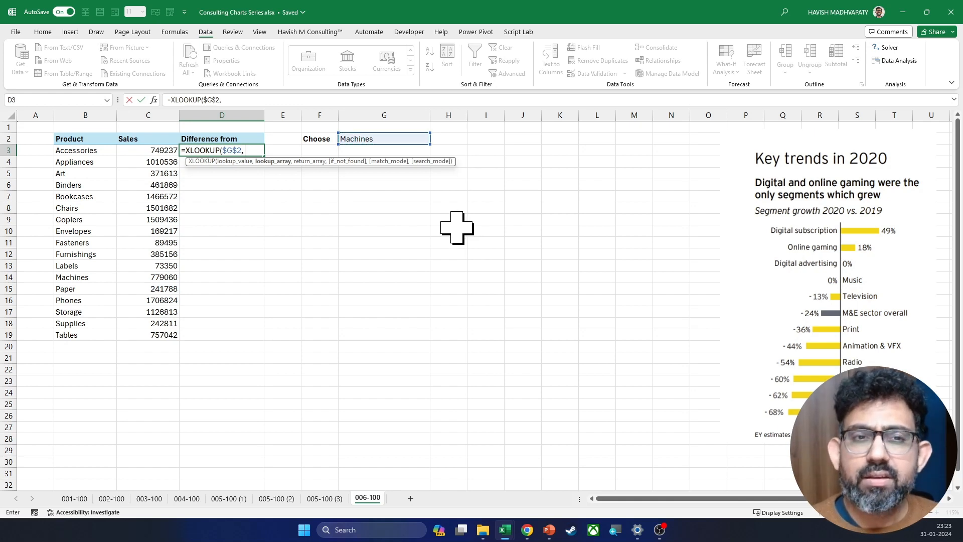
left_click(80, 113)
type(",")
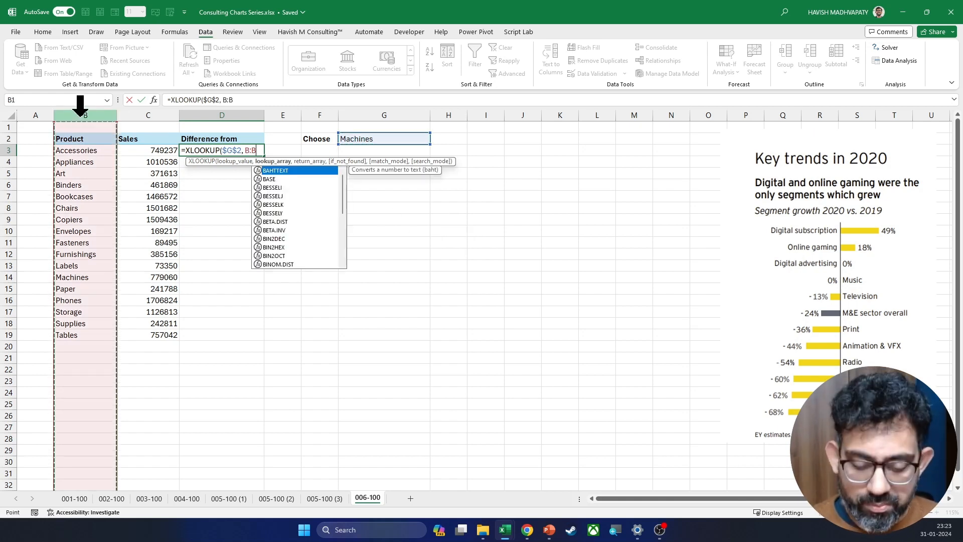
left_click(144, 114)
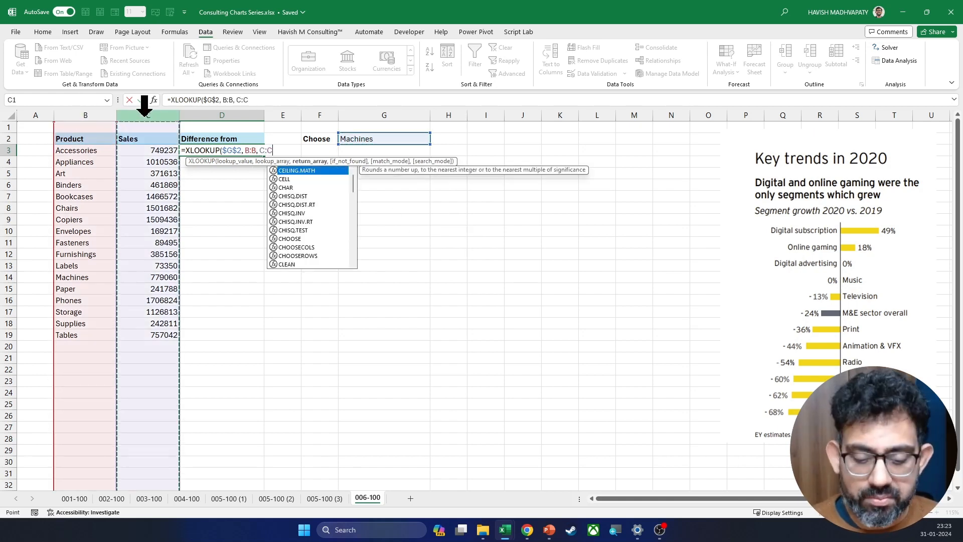
key("Return")
key("Up")
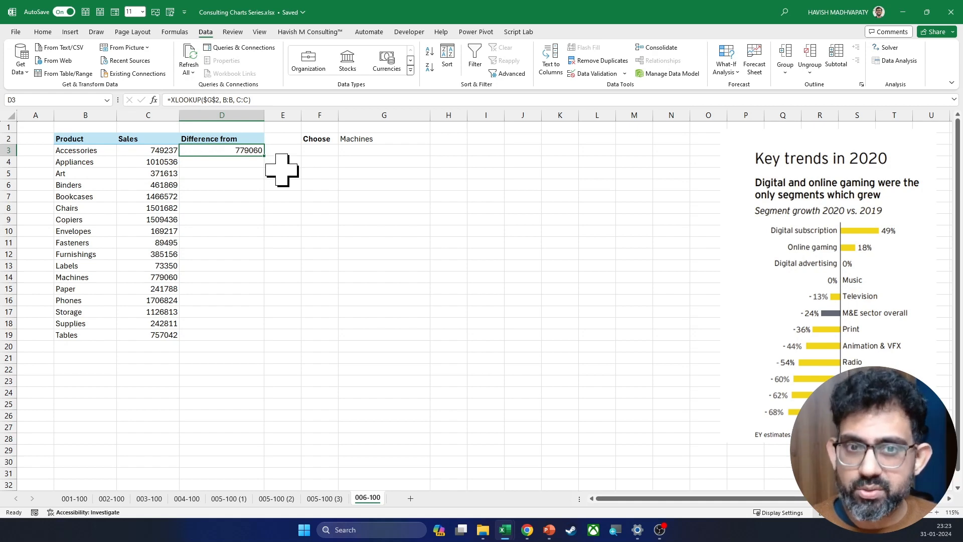
Step: Test the product dropdown in G2 by choosing Phones, and set it back to Machines
left_click(388, 137)
key("alt+Down")
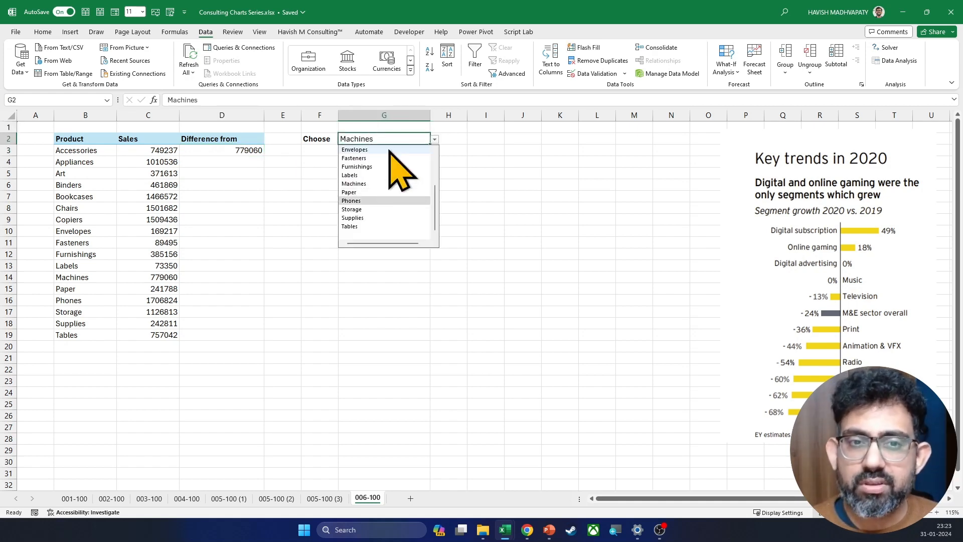
key("Return")
key("alt+Down")
key("Up")
key("Up")
key("Up")
key("Up")
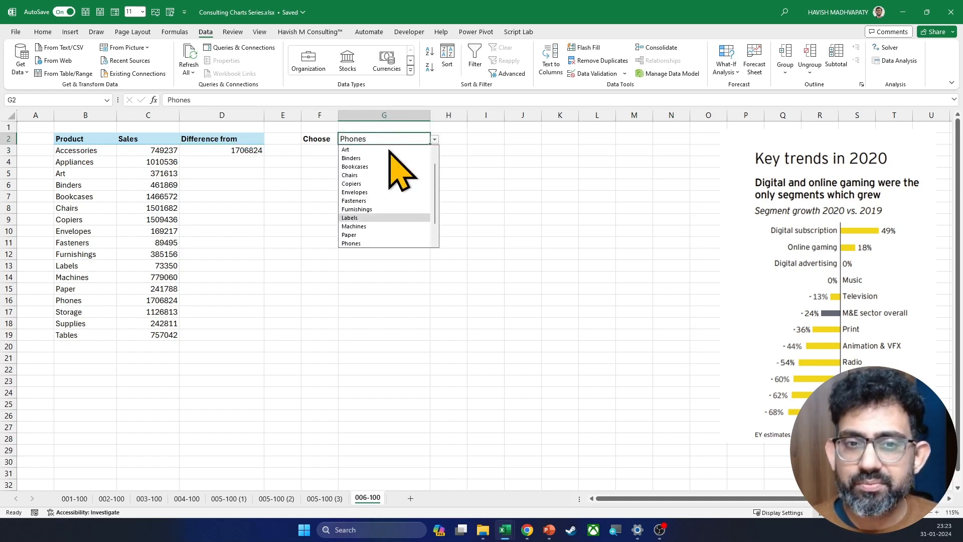
key("Down")
key("Down")
key("Return")
Step: Enter the trial percentage-difference formula =(C3-D3)/C3 in F6
key("Down")
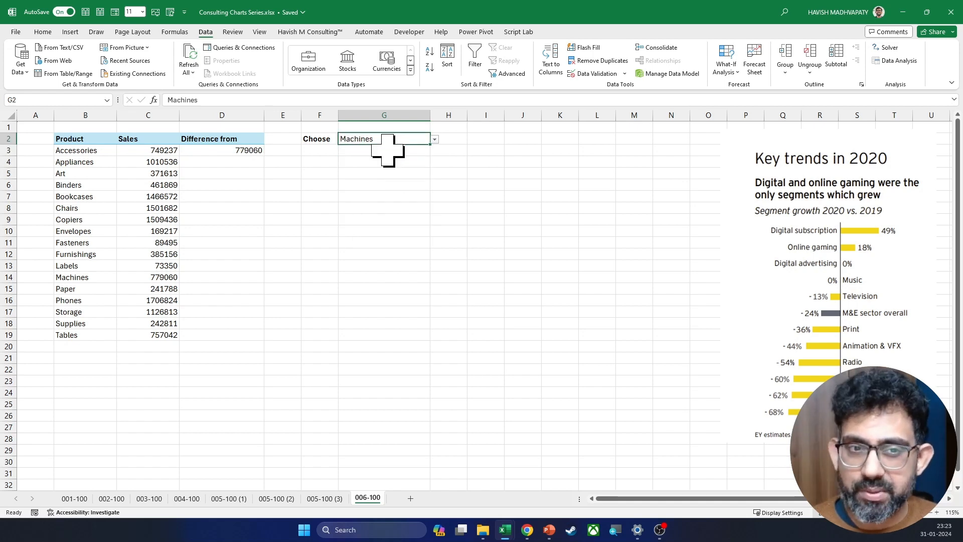
key("Left")
key("Left")
key("Down")
key("Down")
key("Down")
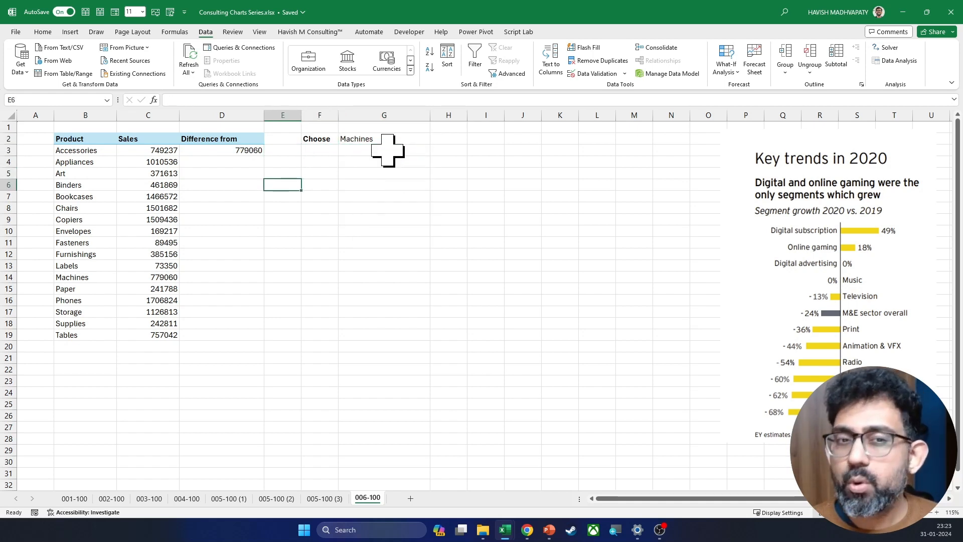
key("Right")
type("=")
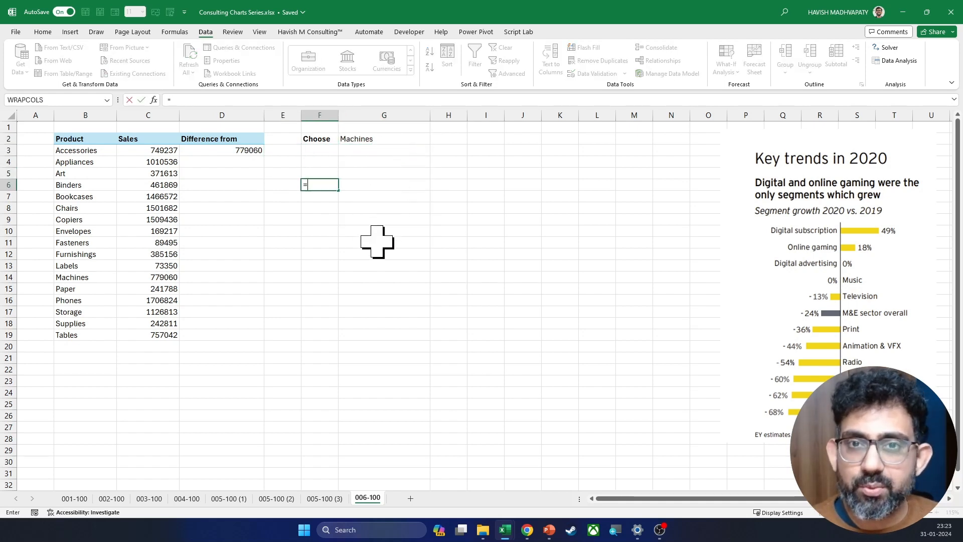
left_click(144, 151)
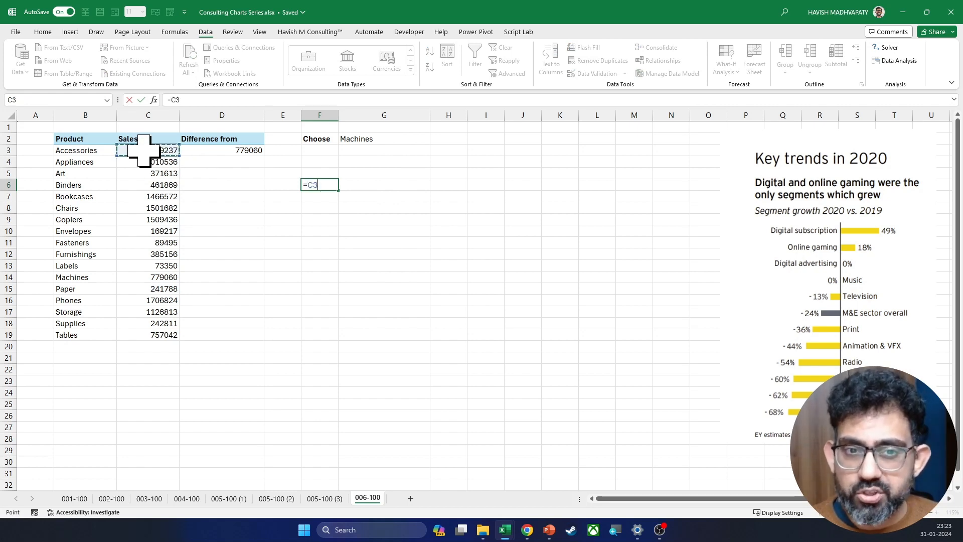
type("-")
left_click(209, 150)
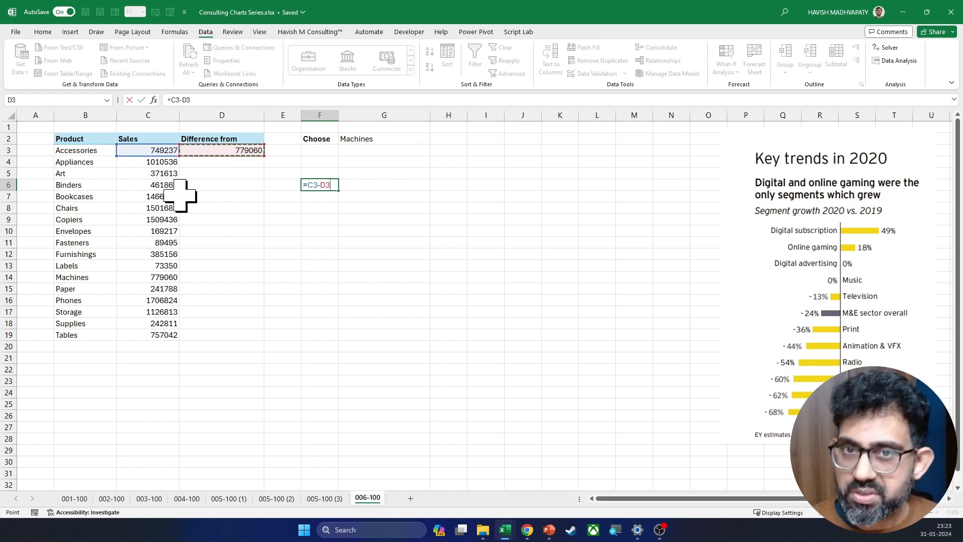
key("ctrl+Return")
key("F2")
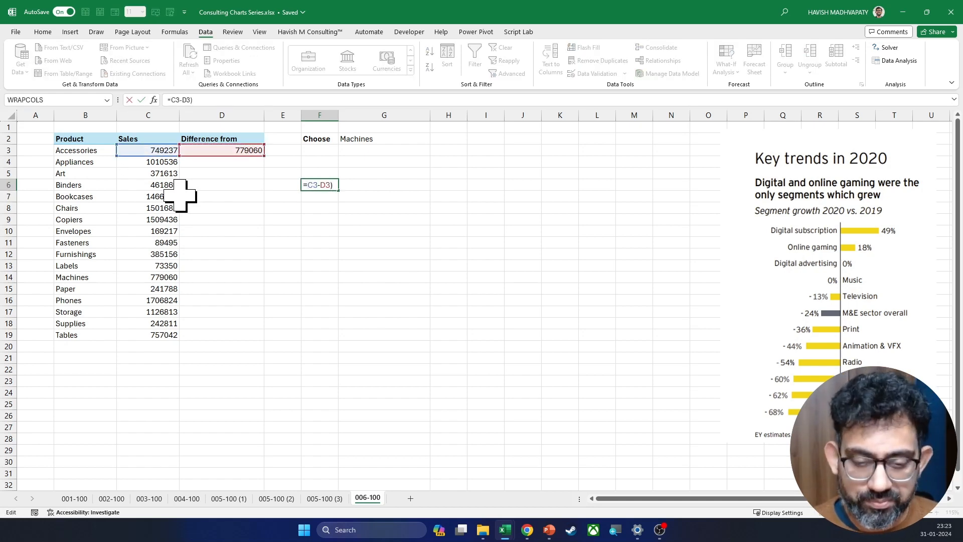
type("(")
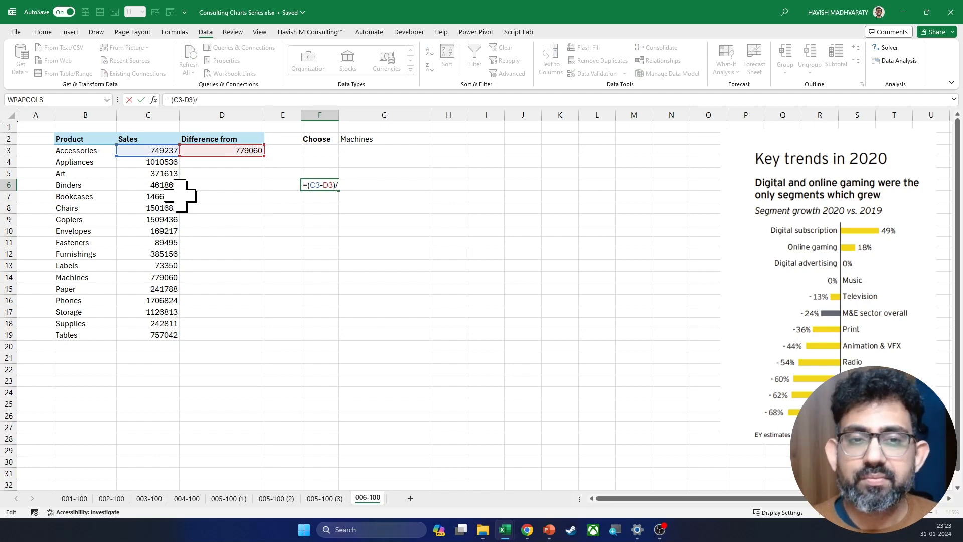
left_click(145, 153)
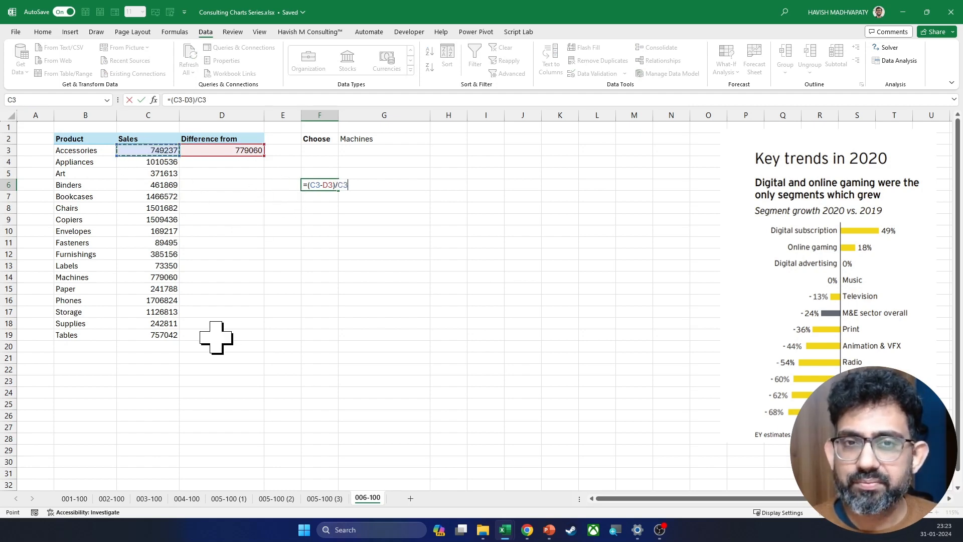
key("Return")
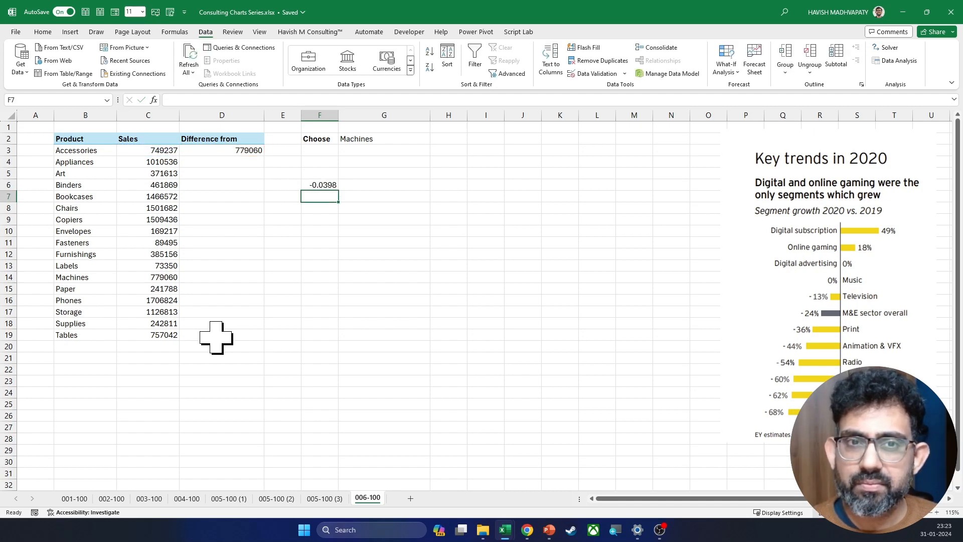
Step: Change the divisor of the trial formula in F6 so it reads =(C3-D3)/D3
key("Up")
key("F2")
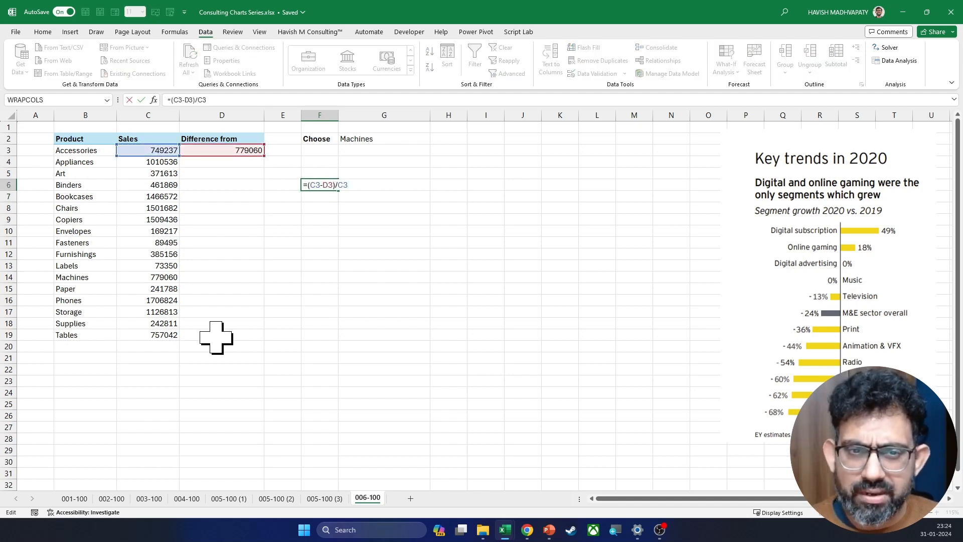
key("BackSpace")
key("BackSpace")
type("D3")
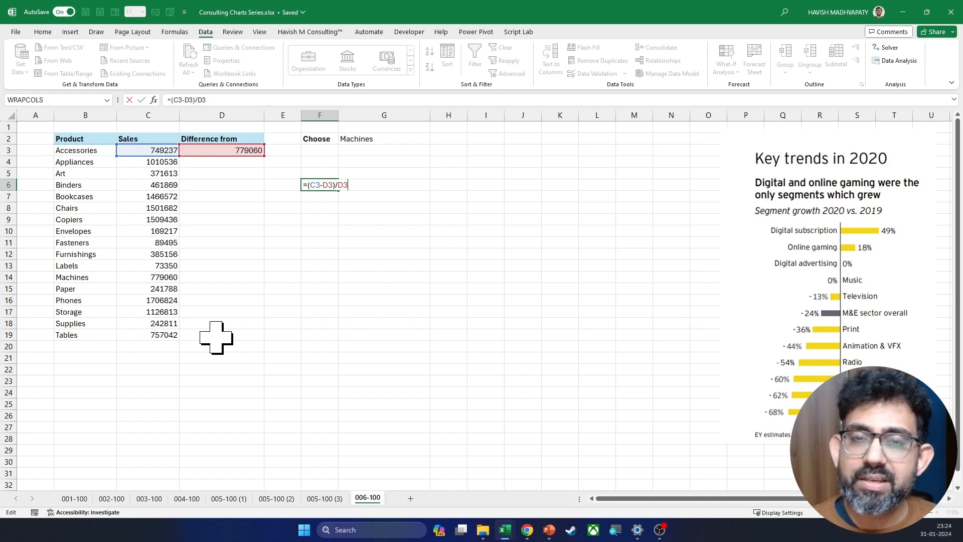
key("Return")
key("Return")
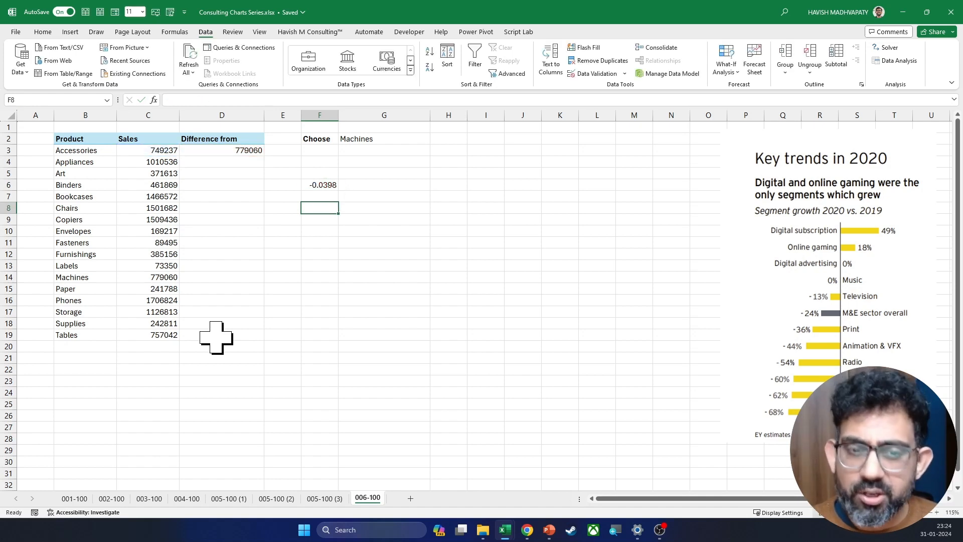
type("(CY-PY")
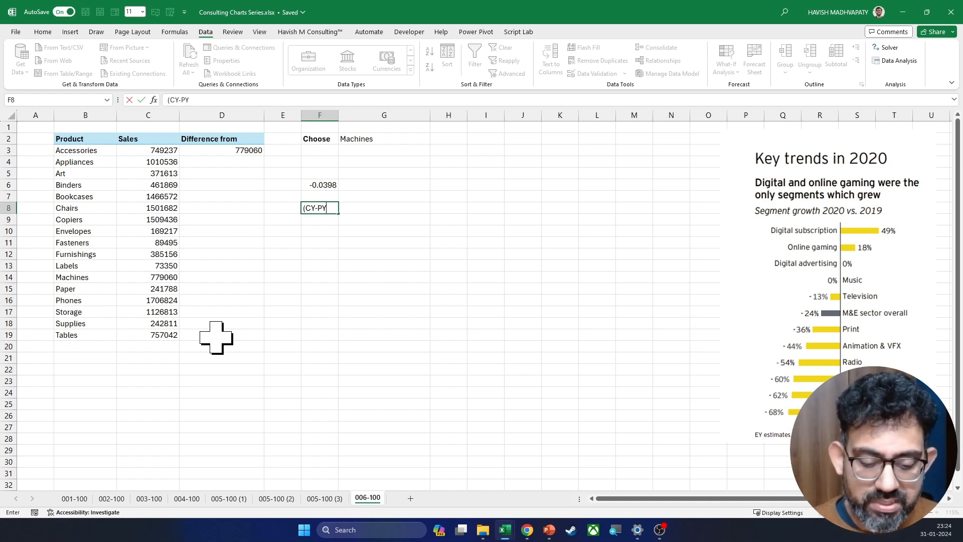
type(")/PY")
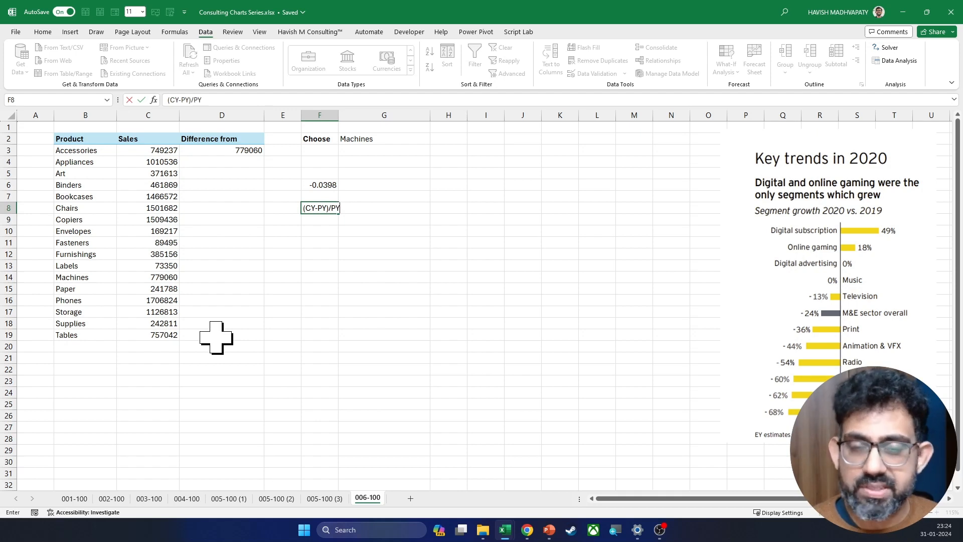
key("Escape")
Step: Clear the trial formula from F6
key("Up")
key("Up")
key("Up")
key("Up")
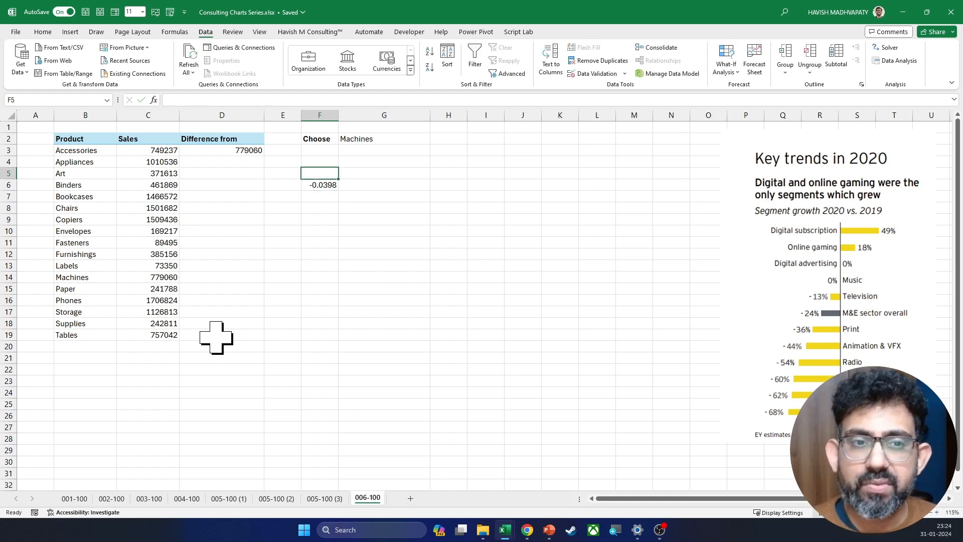
key("Left")
key("Up")
key("Left")
key("Right")
key("Down")
key("Right")
key("Down")
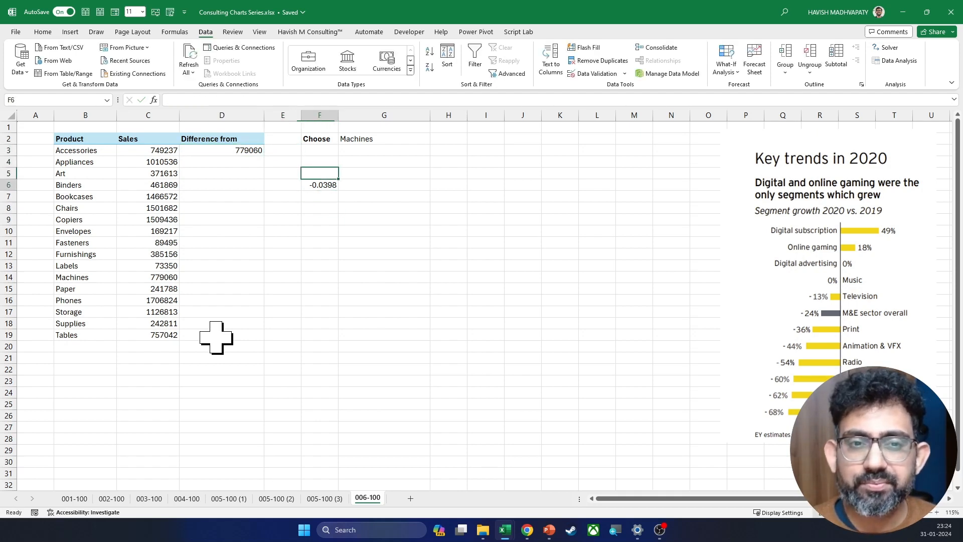
key("Down")
Step: Edit the D3 formula so the lookup is subtracted from the product's sales: =C3-XLOOKUP($G$2, B:B, C:C)
key("Up")
key("Up")
key("Up")
key("Left")
key("Left")
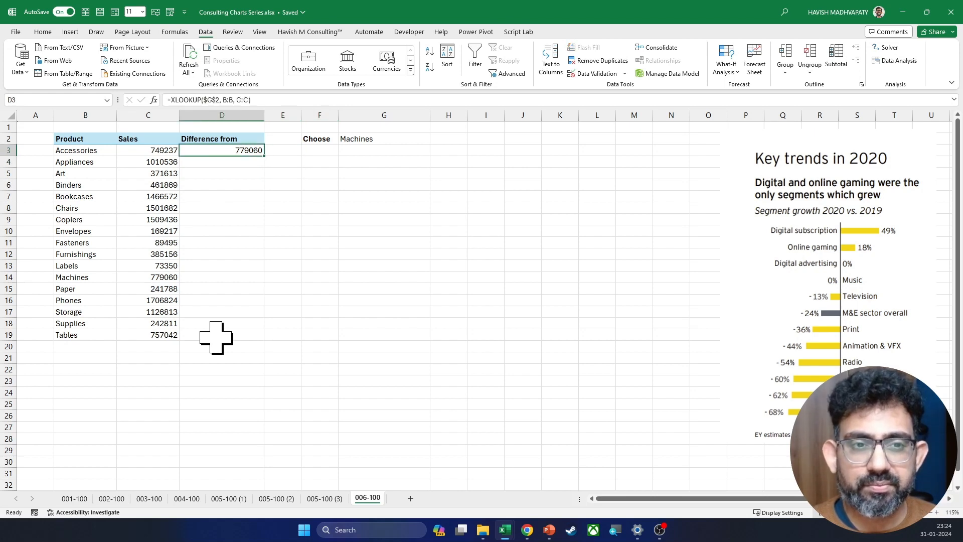
key("F2")
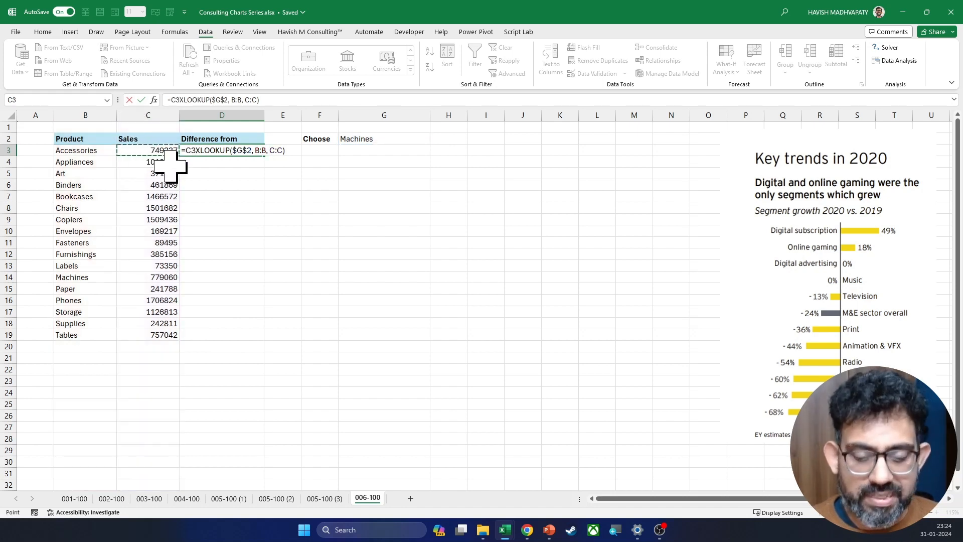
left_click(130, 153)
type("-")
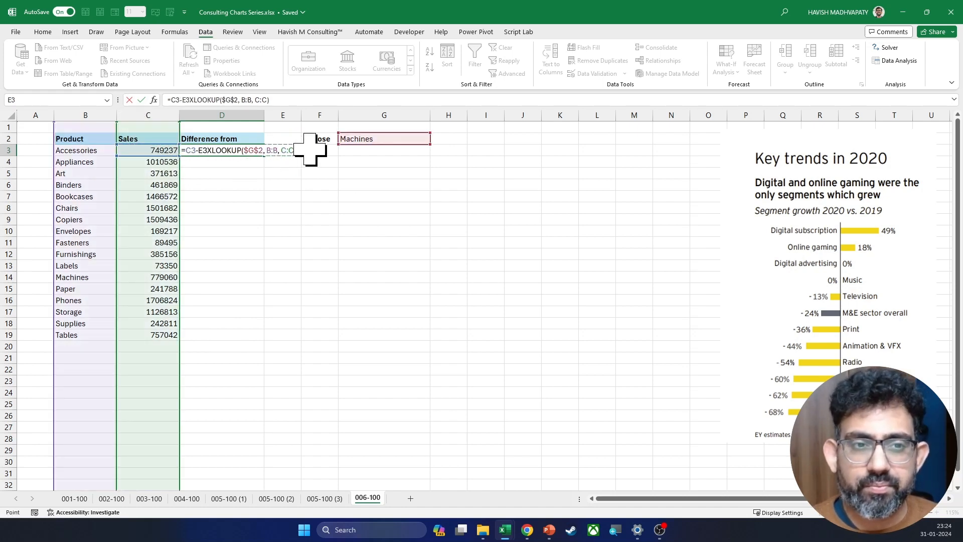
key("F2")
key("Right")
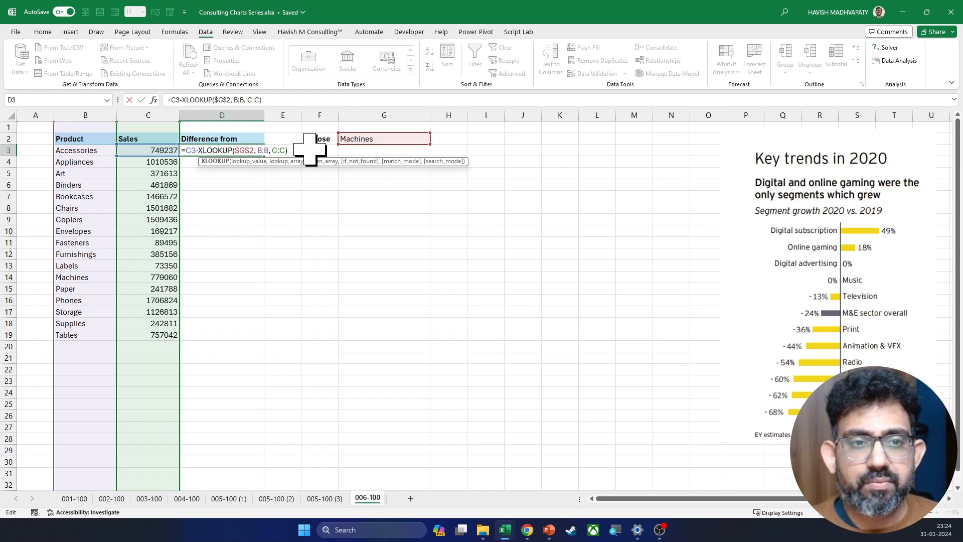
Step: Append a division by a copy of XLOOKUP($G$2, B:B, C:C) to the D3 formula
key("End")
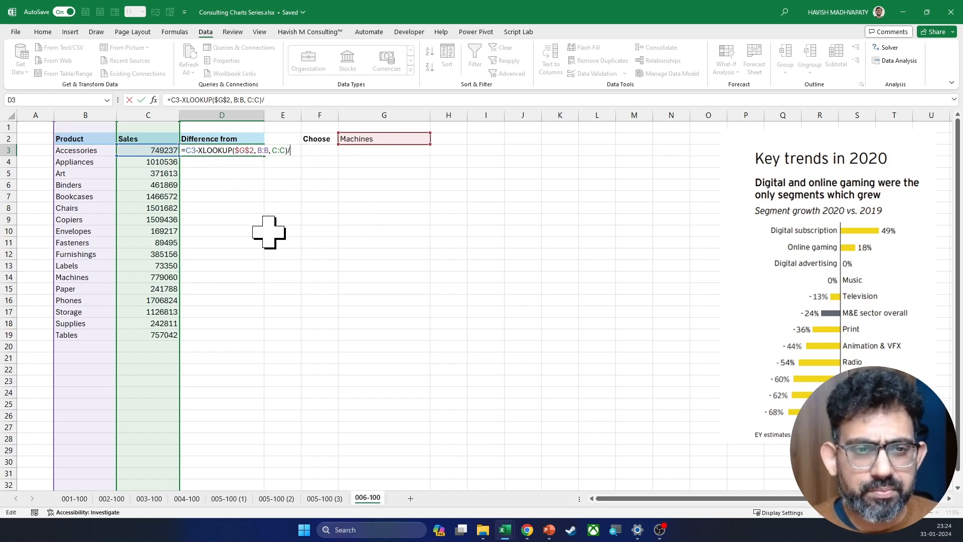
key("Left")
key("shift+Left")
key("shift+Left")
key("shift+Left")
key("shift+Left")
key("shift+Left")
key("shift+Left")
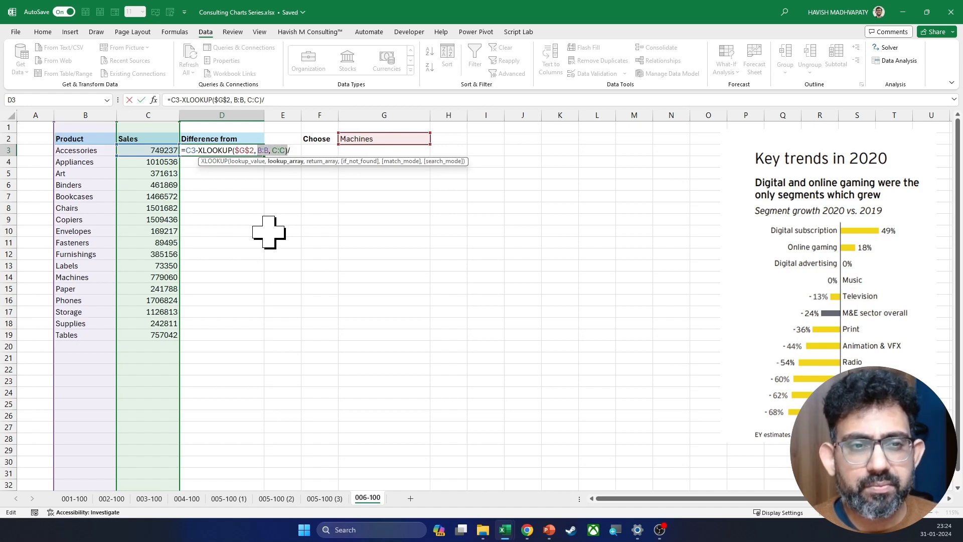
key("shift+Left")
key("shift+Left")
key("shift+Left")
key("shift+Left")
key("shift+Left")
key("shift+Left")
key("shift+Left")
key("shift+Left")
key("shift+Left")
key("shift+Left")
key("shift+Left")
key("shift+Left")
key("shift+Left")
key("shift+Left")
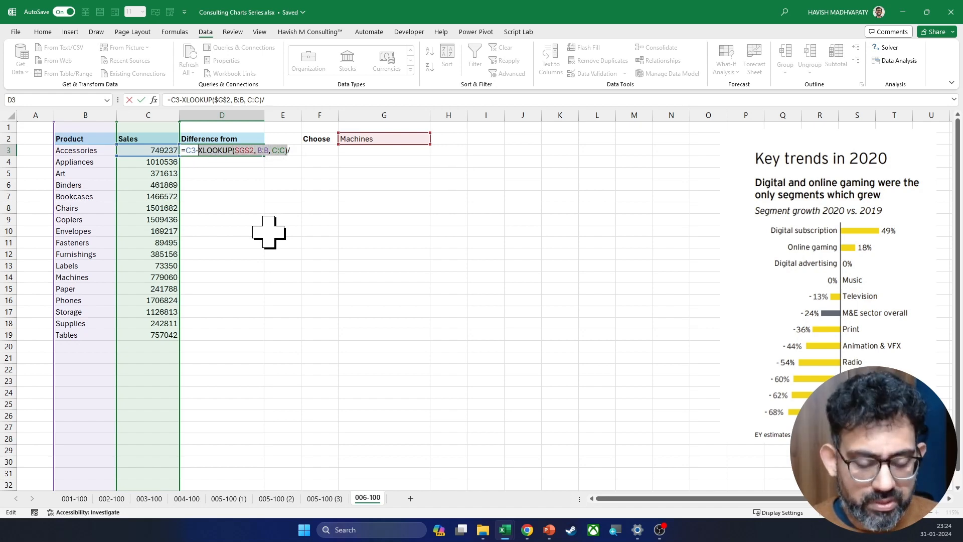
key("ctrl+c")
key("End")
key("ctrl+v")
key("ctrl+Return")
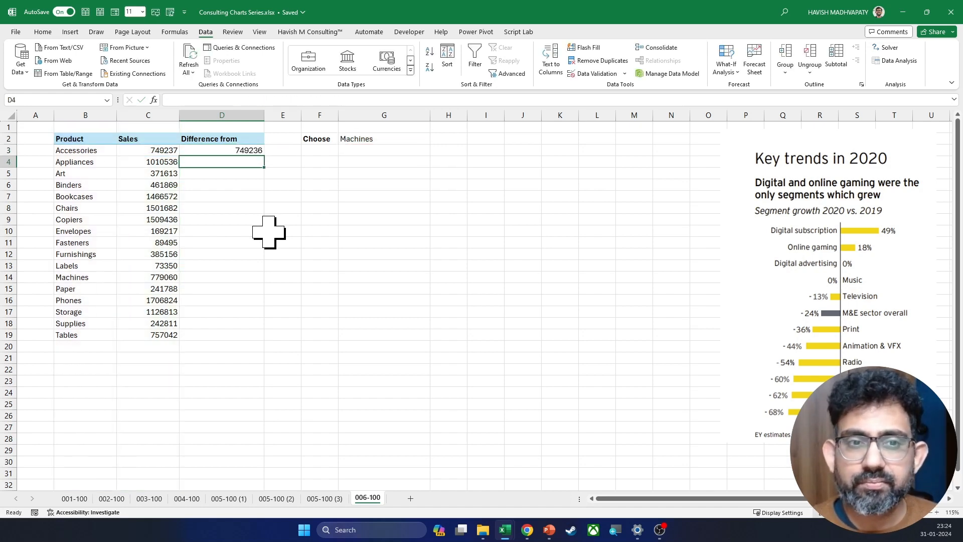
Step: Fill the D3 formula down through D19
key("shift+Down")
key("shift+Down")
key("shift+Down")
key("shift+Down")
key("shift+Down")
key("shift+Down")
key("shift+Down")
key("shift+Down")
key("shift+Down")
key("shift+Down")
key("shift+Down")
key("shift+Down")
key("shift+Down")
key("shift+Down")
key("shift+Down")
key("shift+Down")
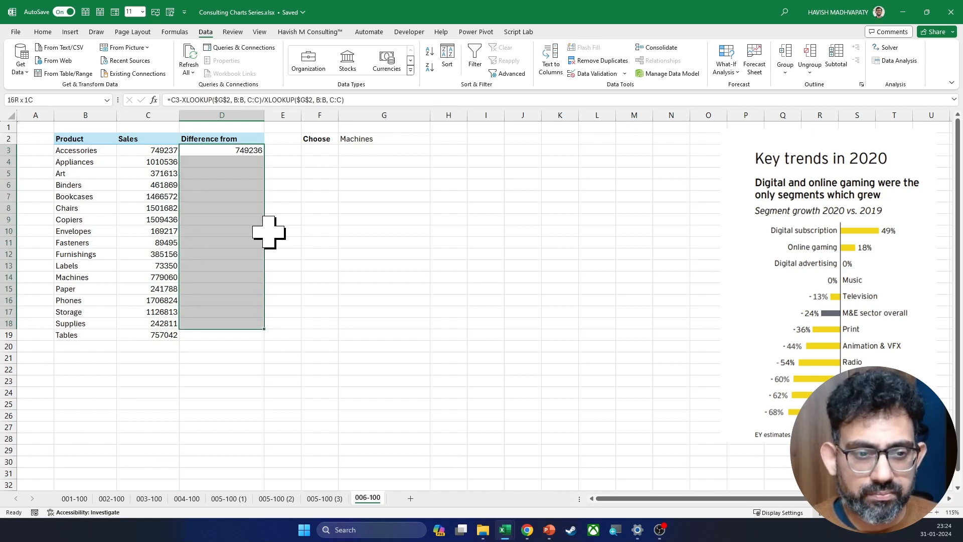
key("ctrl+d")
Step: Parenthesise the subtraction in D3 as =(C3-XLOOKUP($G$2, B:B, C:C))/XLOOKUP($G$2, B:B, C:C) and fill the corrected formula down to D19
key("F2")
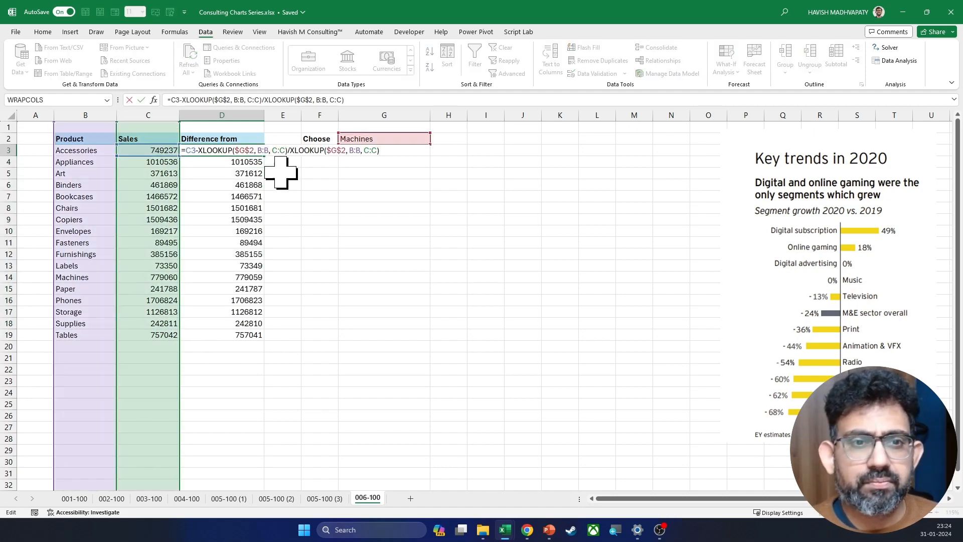
left_click(285, 150)
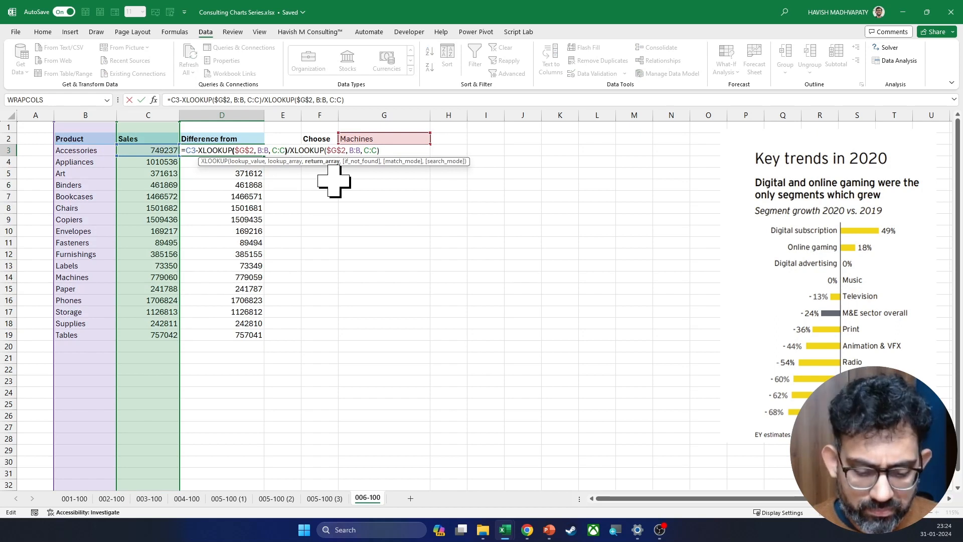
type(")")
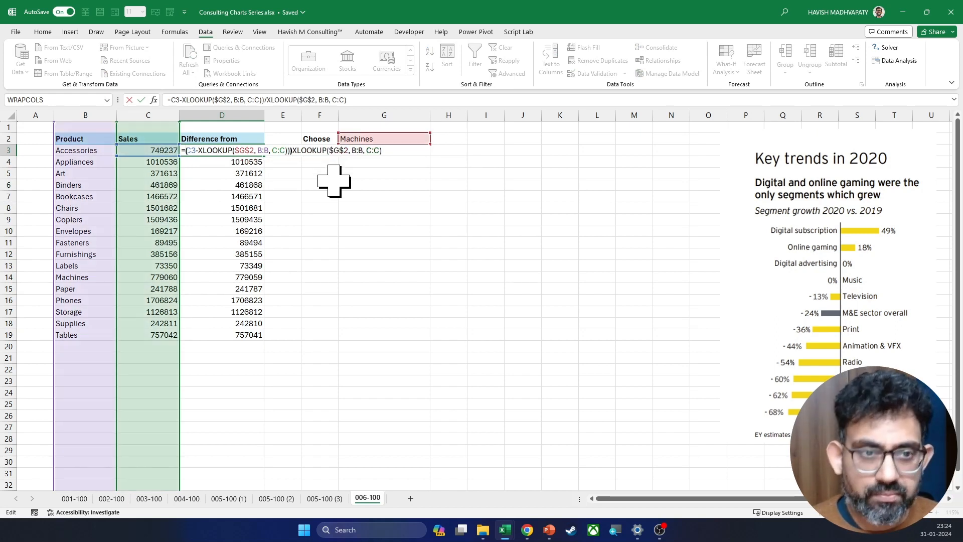
type("(")
key("Return")
key("Up")
key("ctrl+shift+Down")
key("ctrl+d")
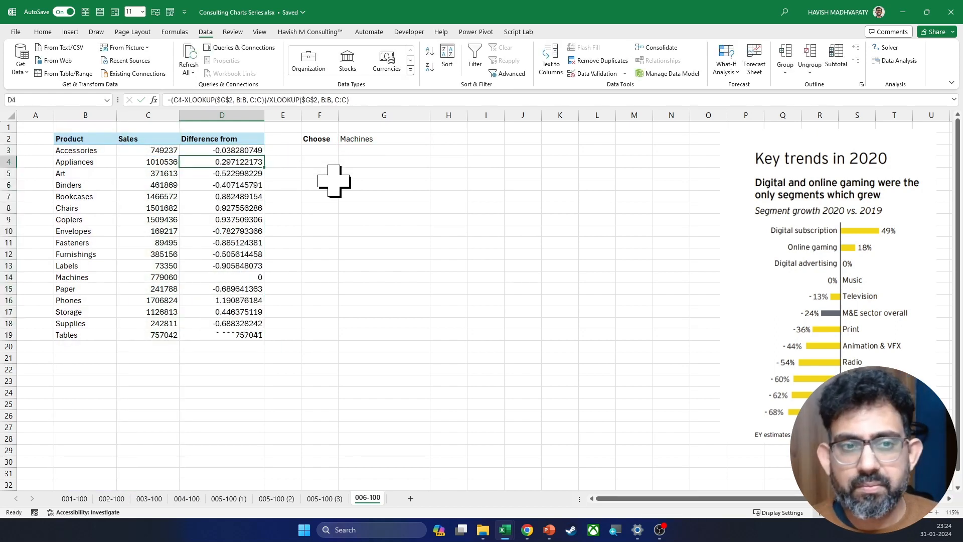
Step: Format the differences in D3:D19 as percentages and check the Machines row in D14
left_click(42, 32)
left_click(304, 67)
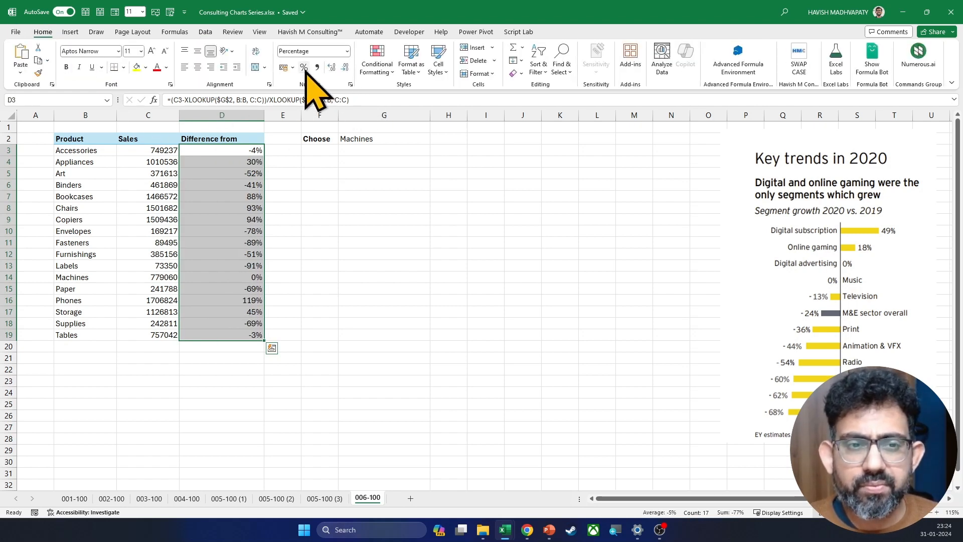
left_click(253, 311)
key("Up")
key("Up")
key("Up")
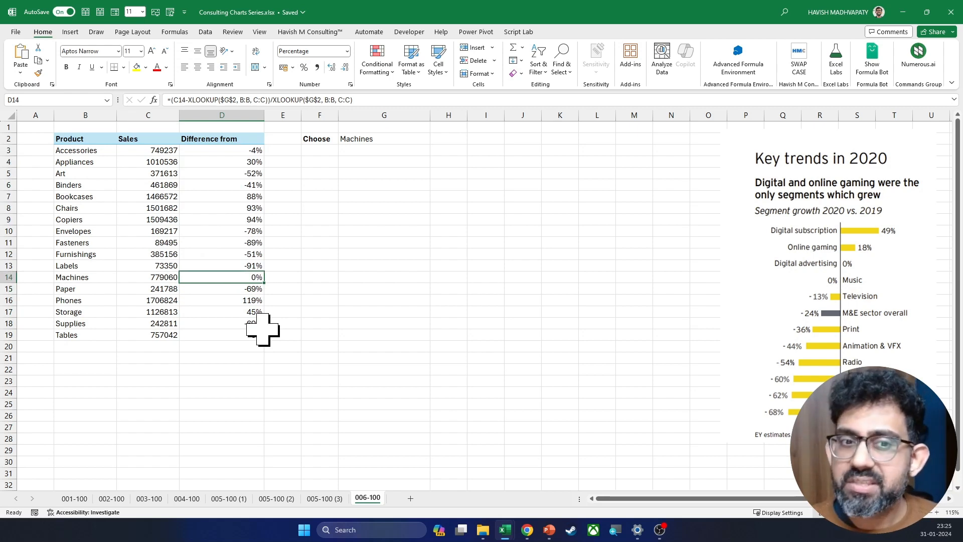
Step: Switch the product dropdown in G2 to Phones and after that to Storage to test the difference formulas
key("Right")
key("Right")
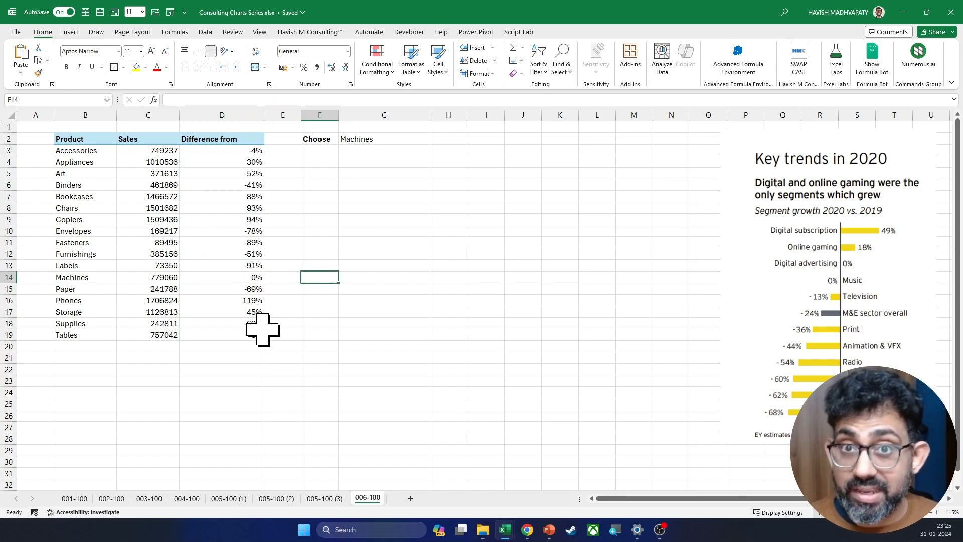
key("Right")
key("ctrl+Up")
key("alt+Down")
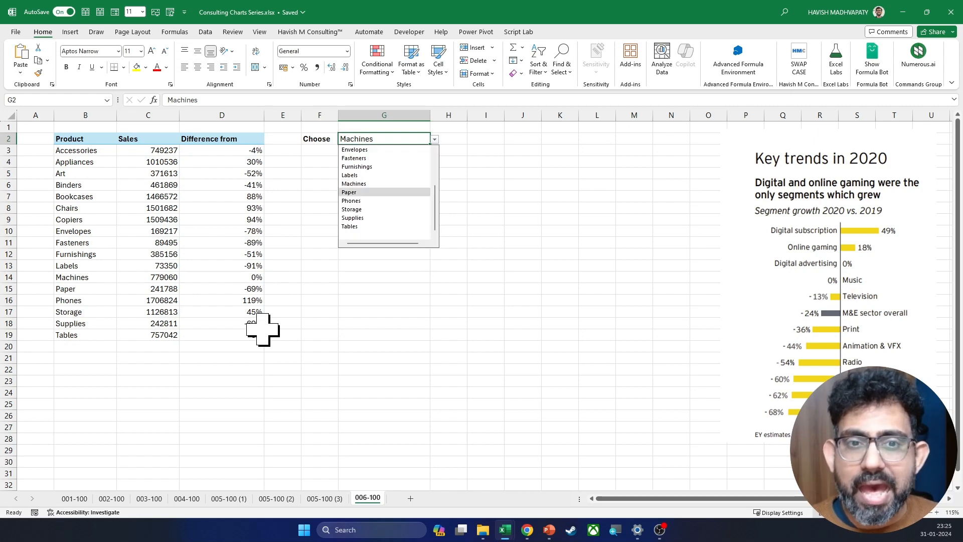
key("Down")
key("Down")
key("Return")
key("alt+Down")
key("Down")
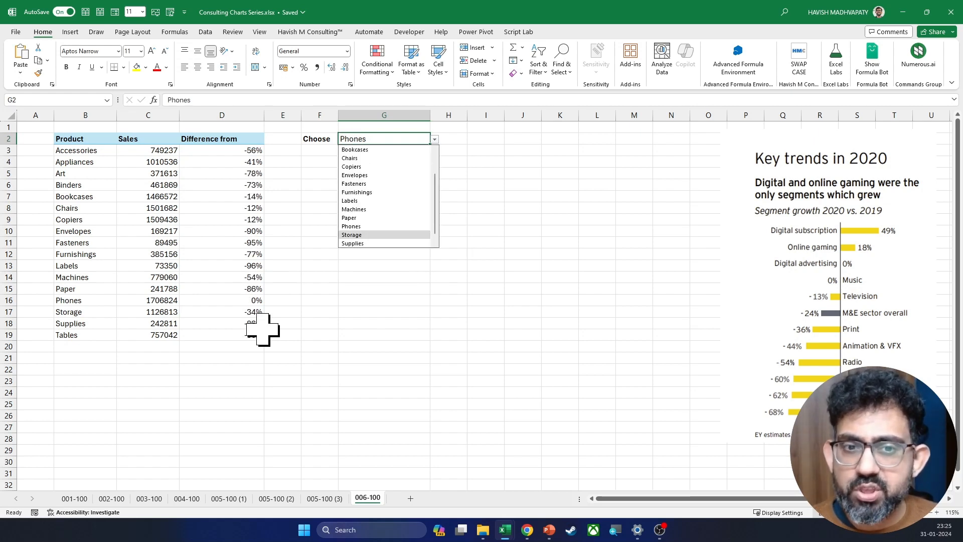
key("Return")
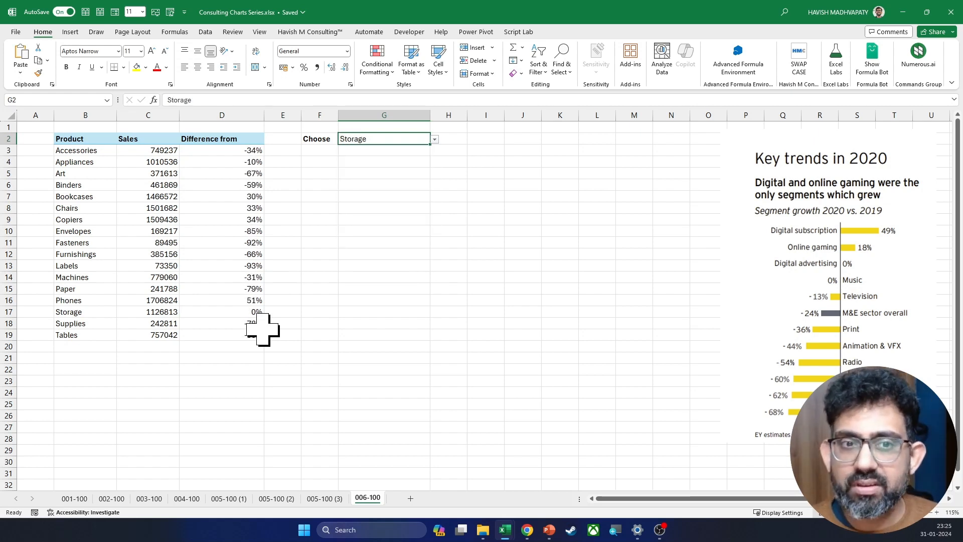
Step: Compare the Appliances sales in C4 with the Storage sales in C17 against the differences column
left_click(151, 161)
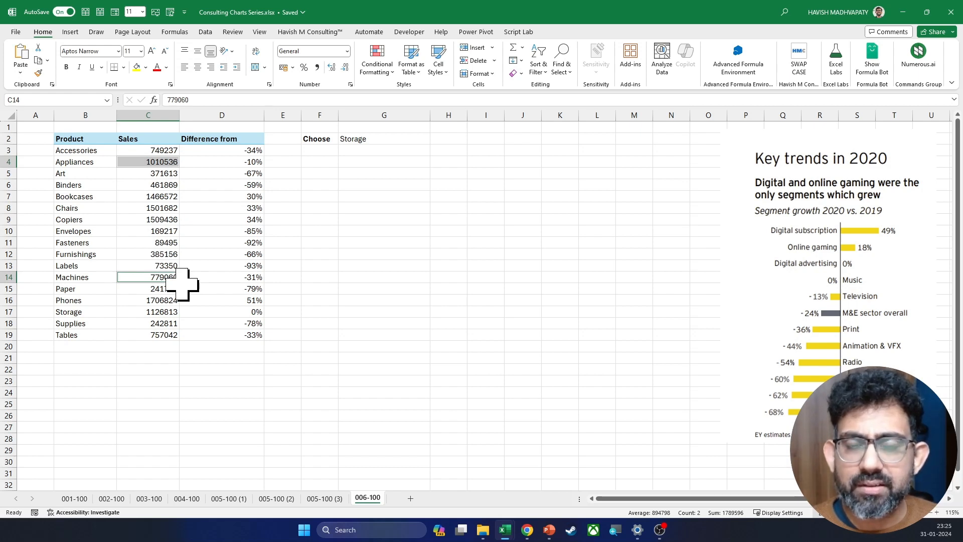
left_click(146, 162)
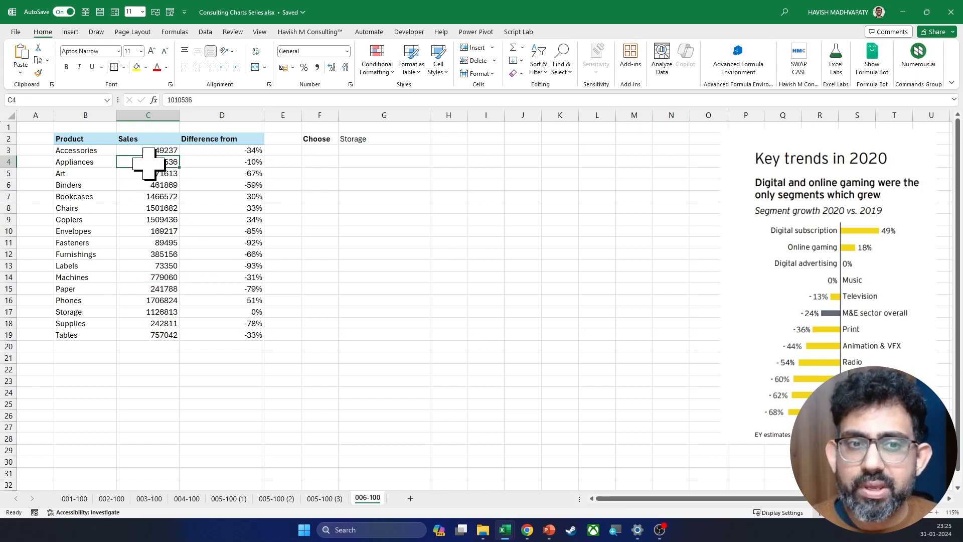
left_click(147, 313, "ctrl")
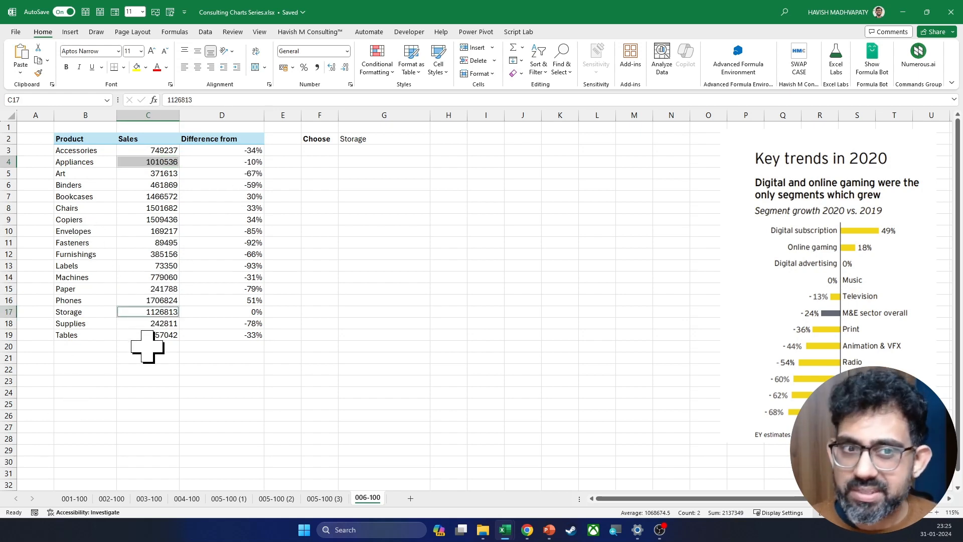
left_click(223, 174)
Step: Move the Choose label and its product dropdown from F2:G2 one column over to G2:H2
left_click(327, 139)
key("shift+Right")
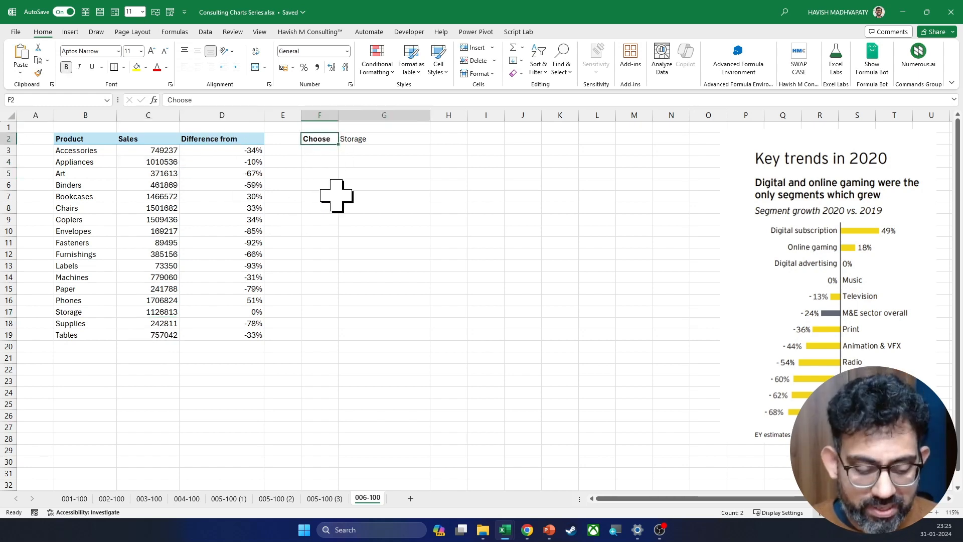
key("ctrl+x")
key("Right")
key("Return")
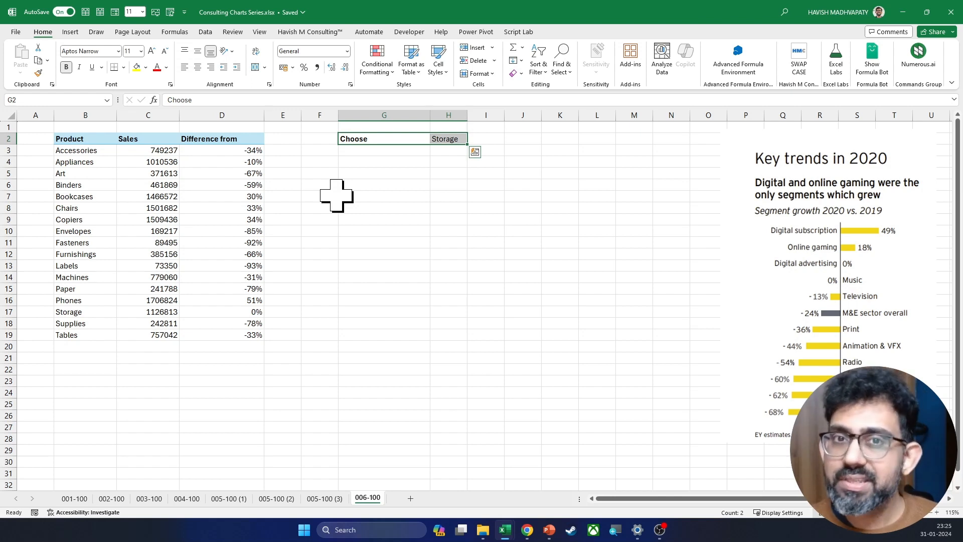
Step: Check which selection cell the XLOOKUP formulas in D3:D19 refer to
left_click(214, 207)
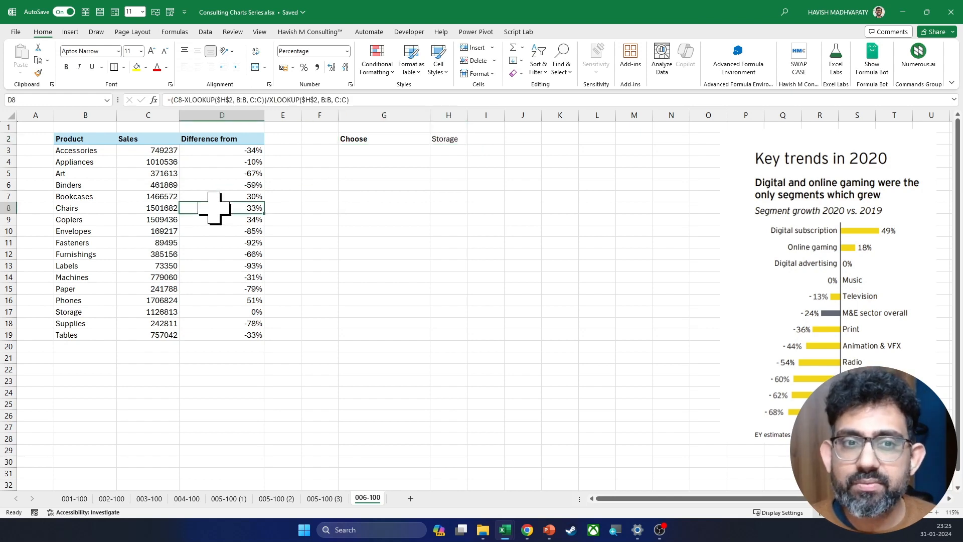
key("Up")
key("Up")
key("Up")
key("Up")
key("Up")
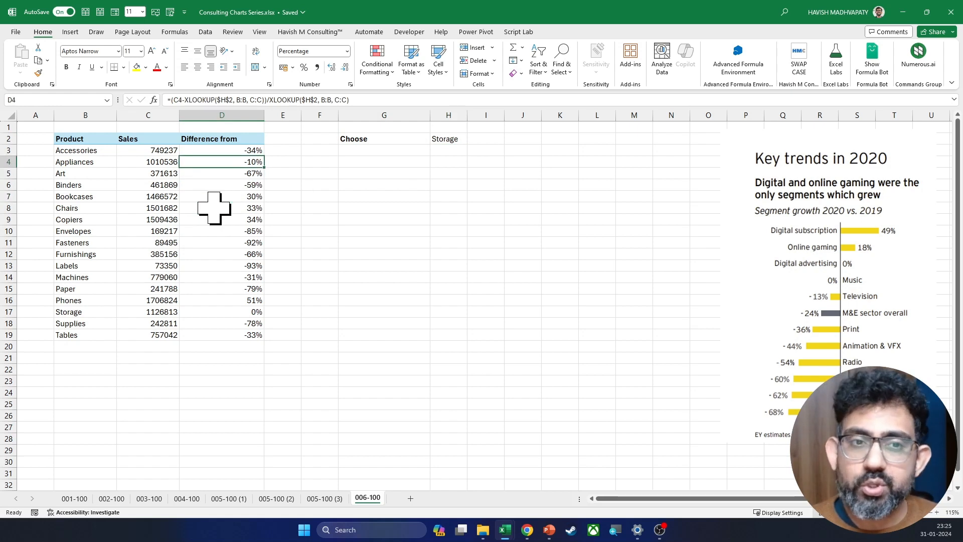
key("ctrl+shift+Down")
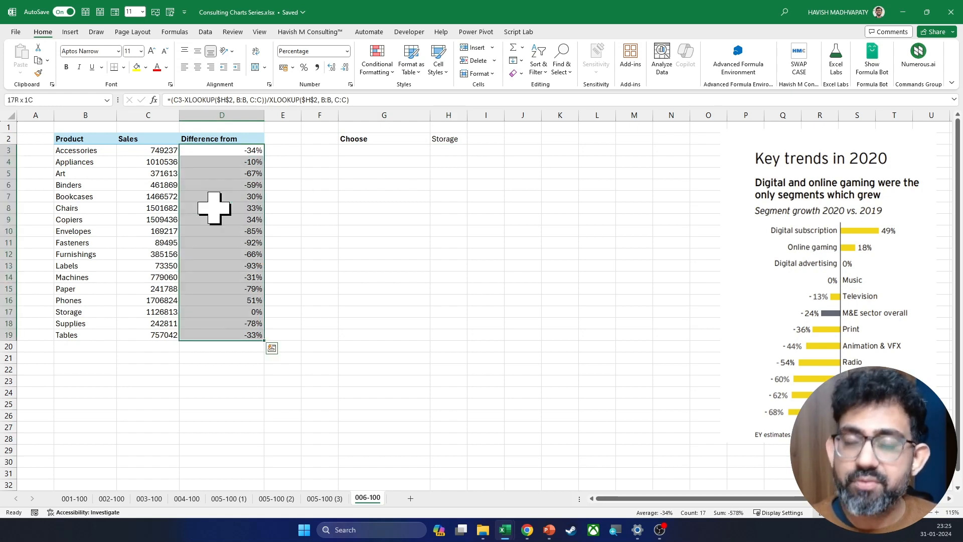
Step: Complete the D2 header as "Difference from Selected" and autofit column D to it
key("Up")
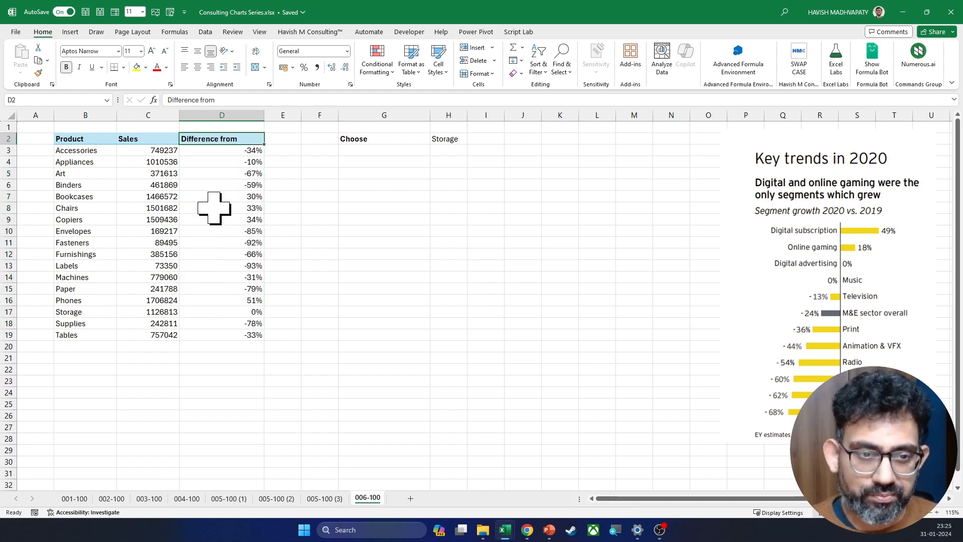
key("Down")
key("Up")
key("F2")
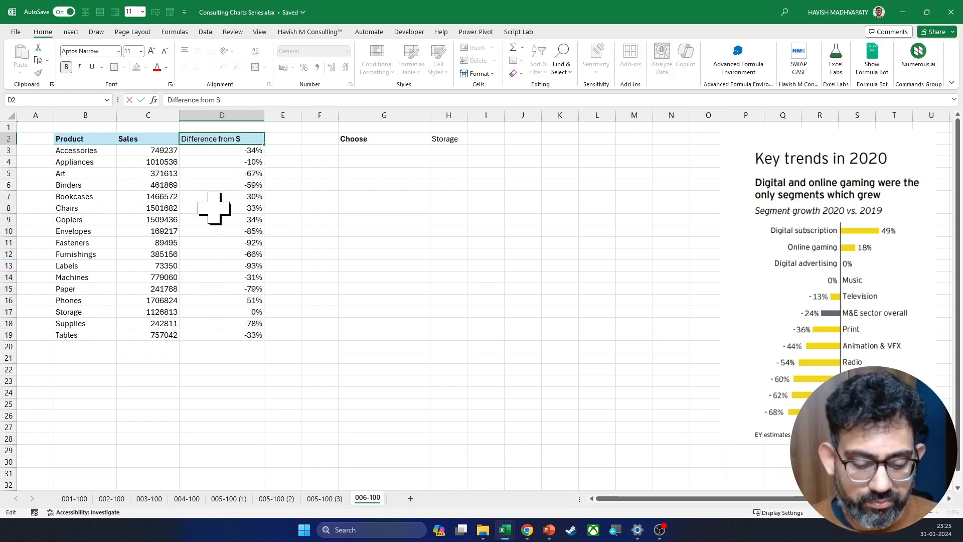
type("Selected")
key("Return")
key("Up")
key("Down")
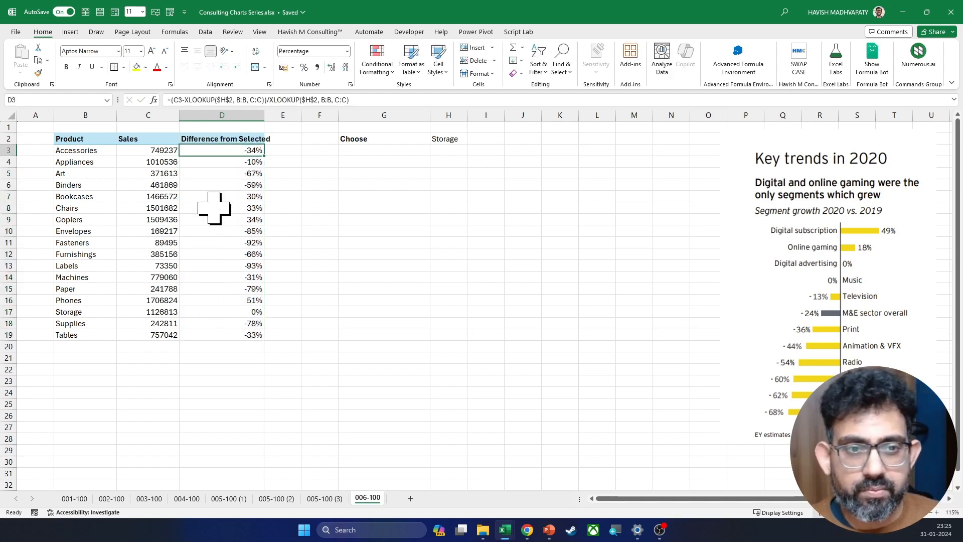
key("Up")
double_click(264, 115)
Step: Apply the custom number format [Green]0.00%;[Red]0.00% to the differences in D3:D19
key("Down")
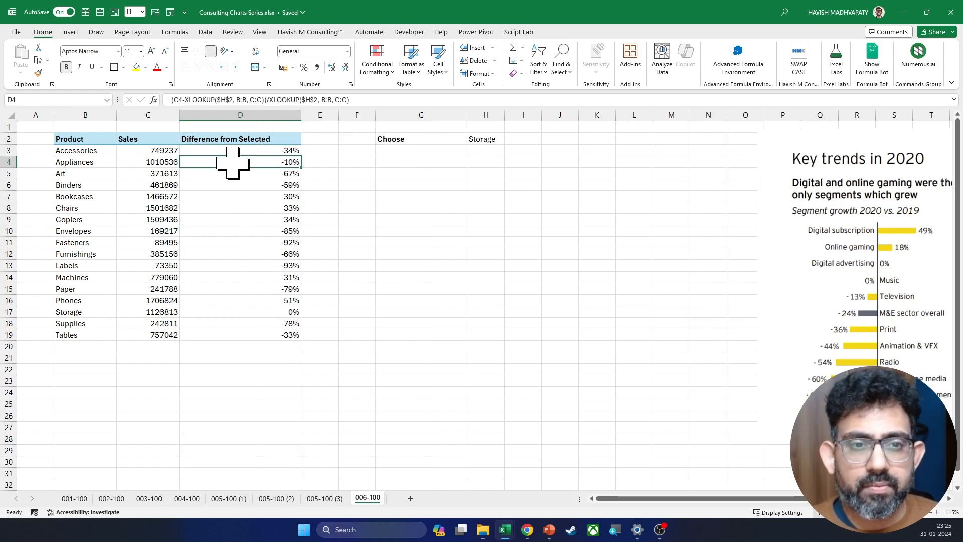
key("ctrl+shift+Down")
key("ctrl+1")
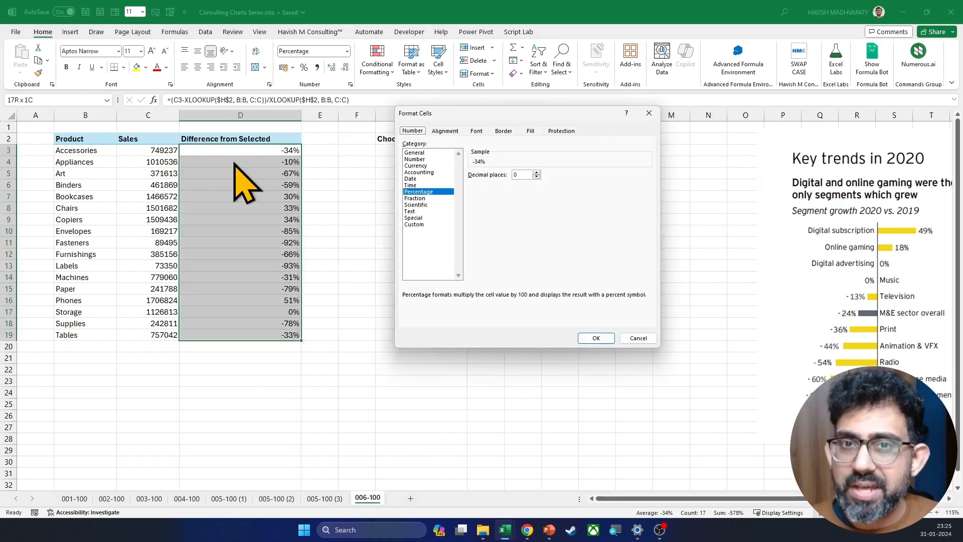
key("Escape")
right_click(233, 161)
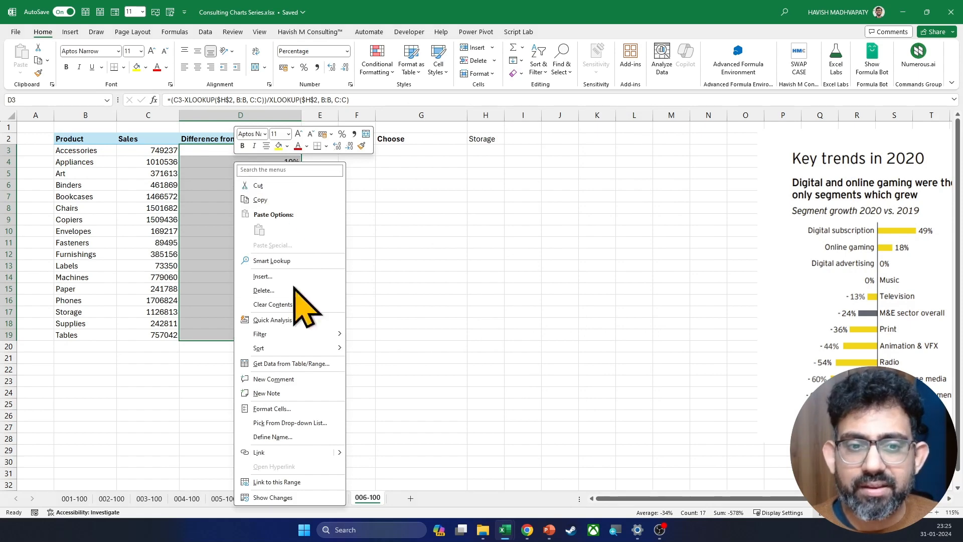
left_click(278, 408)
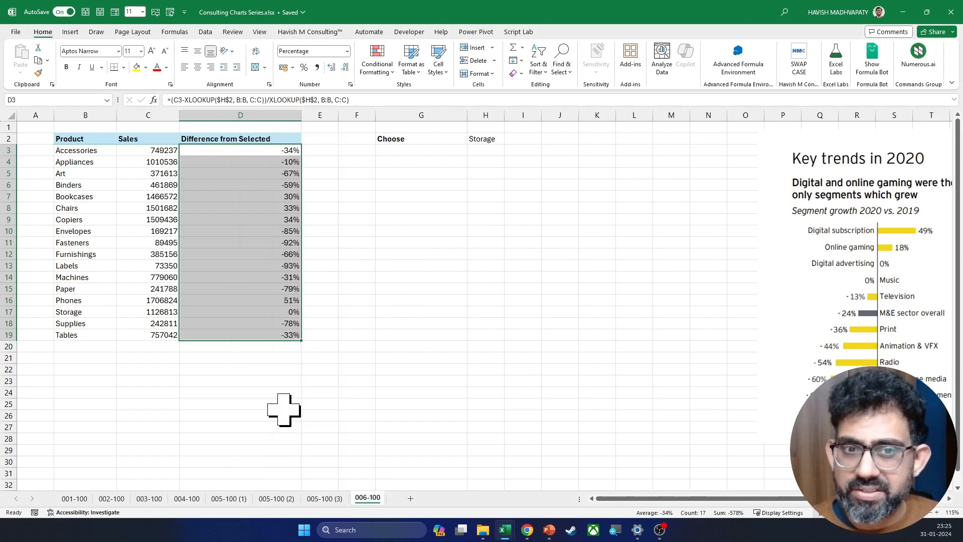
left_click_drag(264, 282, 485, 160)
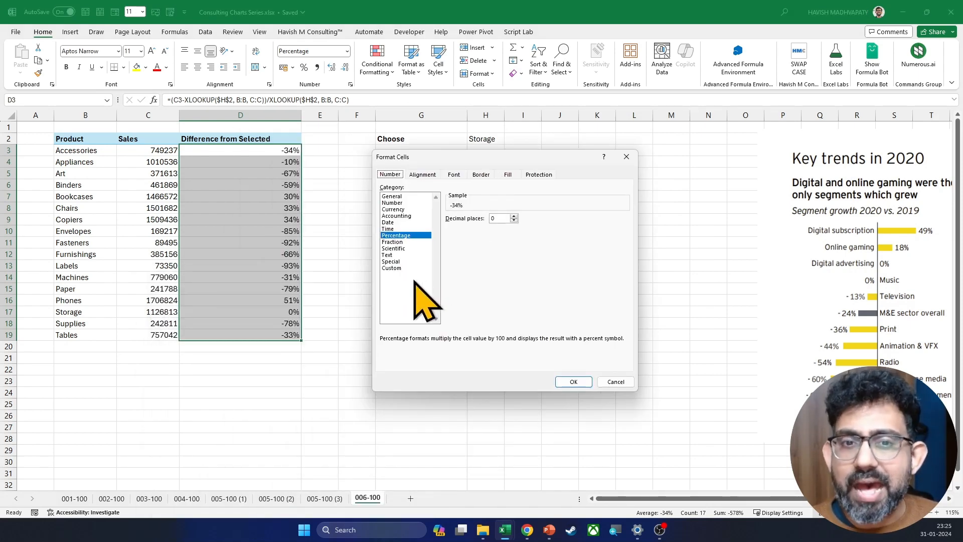
left_click(403, 268)
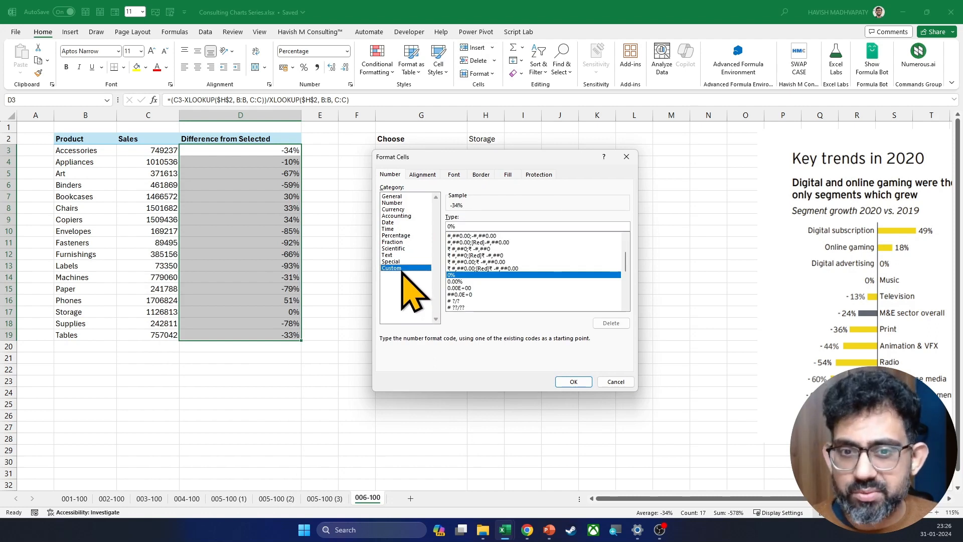
left_click(466, 226)
key("BackSpace")
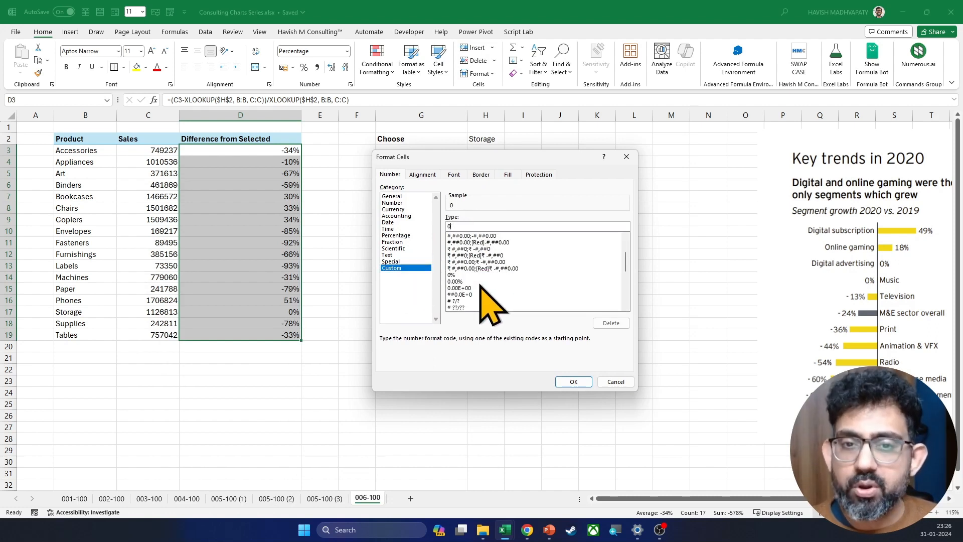
key("BackSpace")
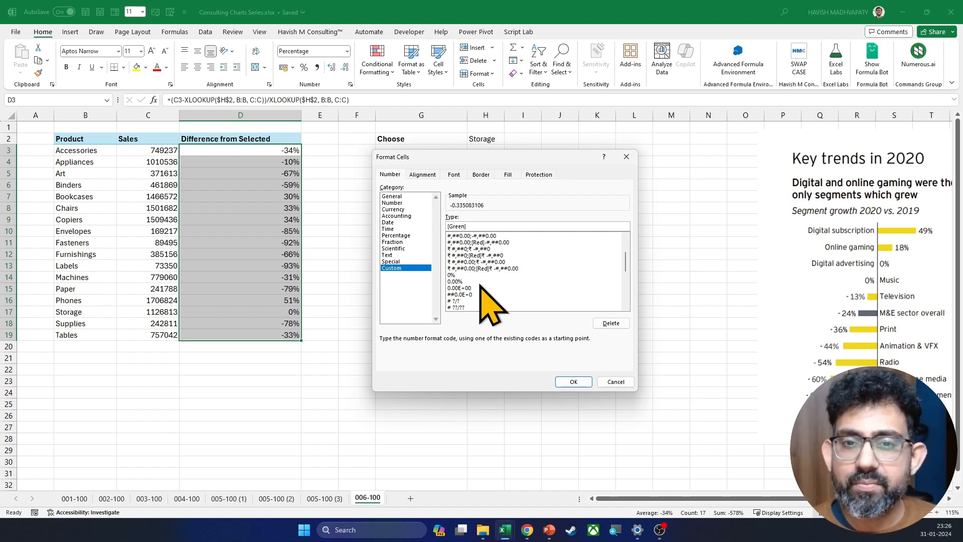
type("0.00%;")
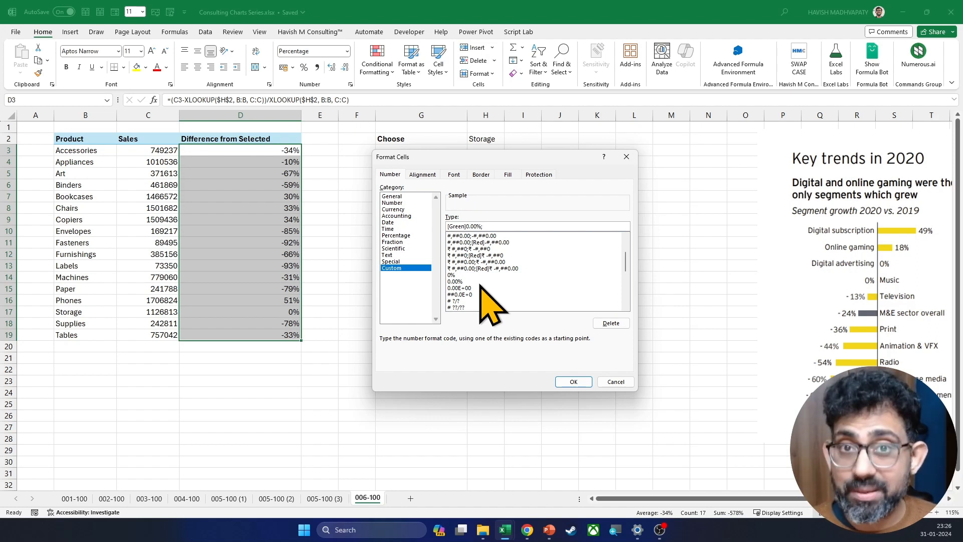
type("[Red")
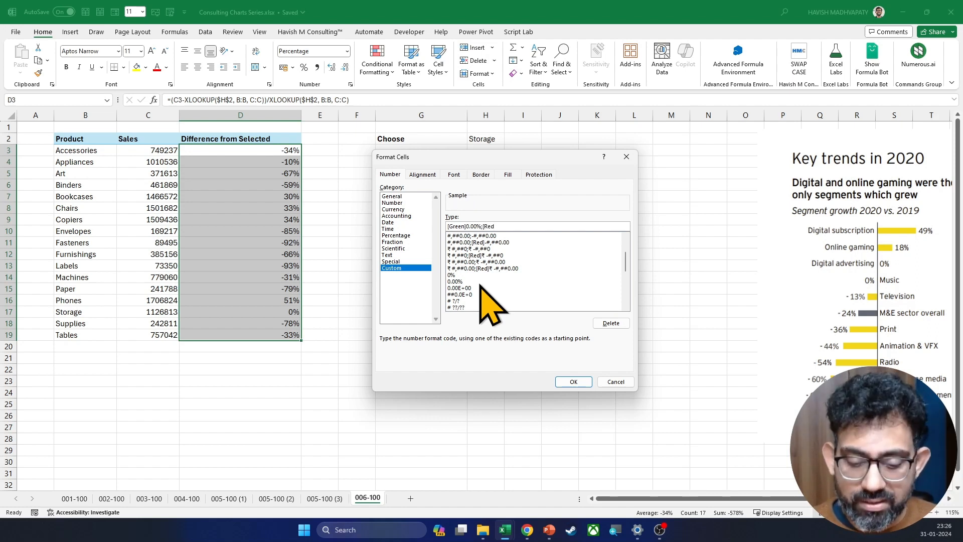
type("]0.00%")
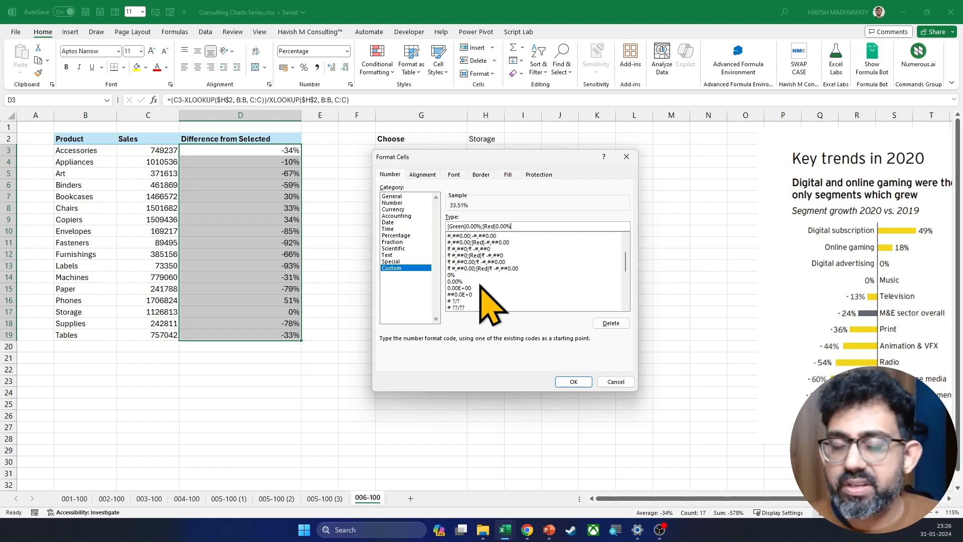
key("Return")
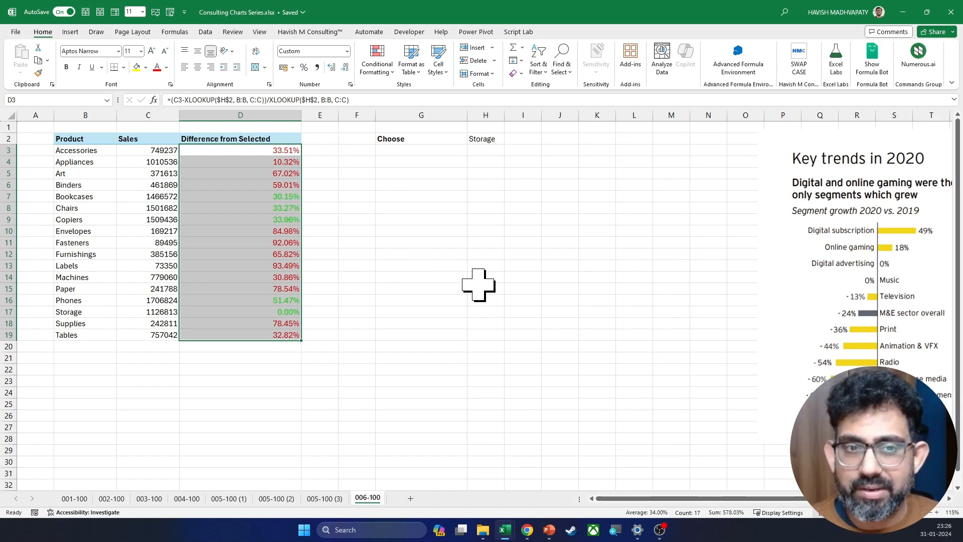
Step: Insert a 2-D clustered bar chart from the product table B2:D19
key("Left")
key("Left")
key("Up")
key("shift+Right")
key("shift+Down")
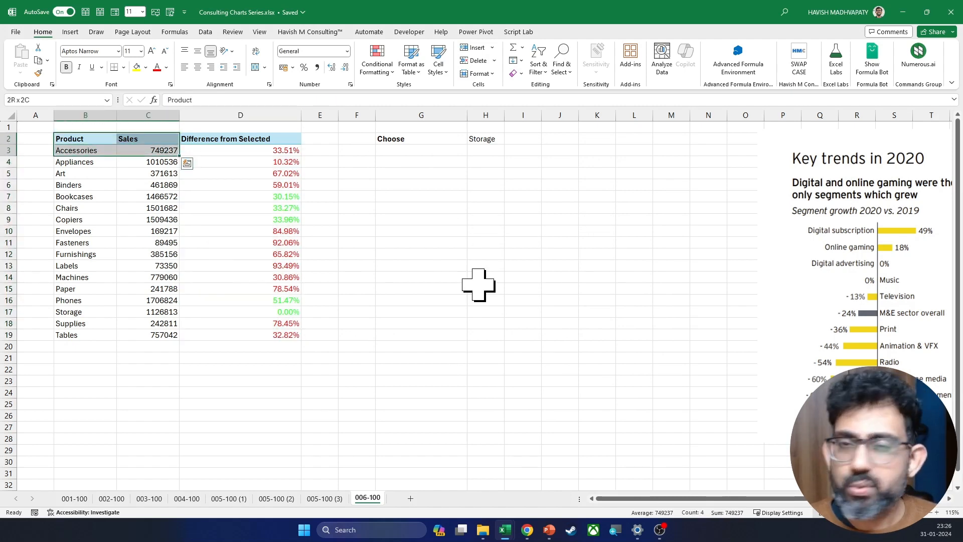
key("shift+Down")
key("shift+Right")
key("ctrl+shift+Down")
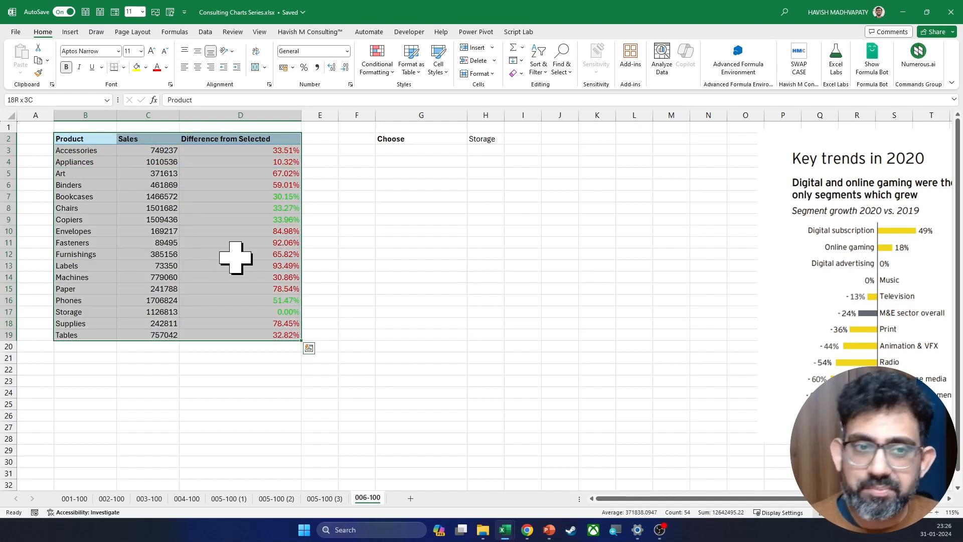
left_click(70, 32)
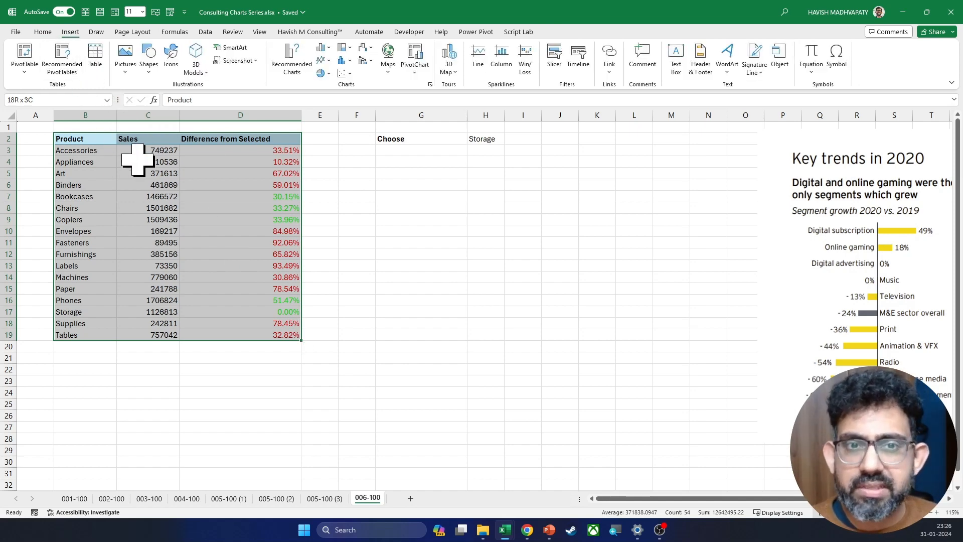
left_click(323, 47)
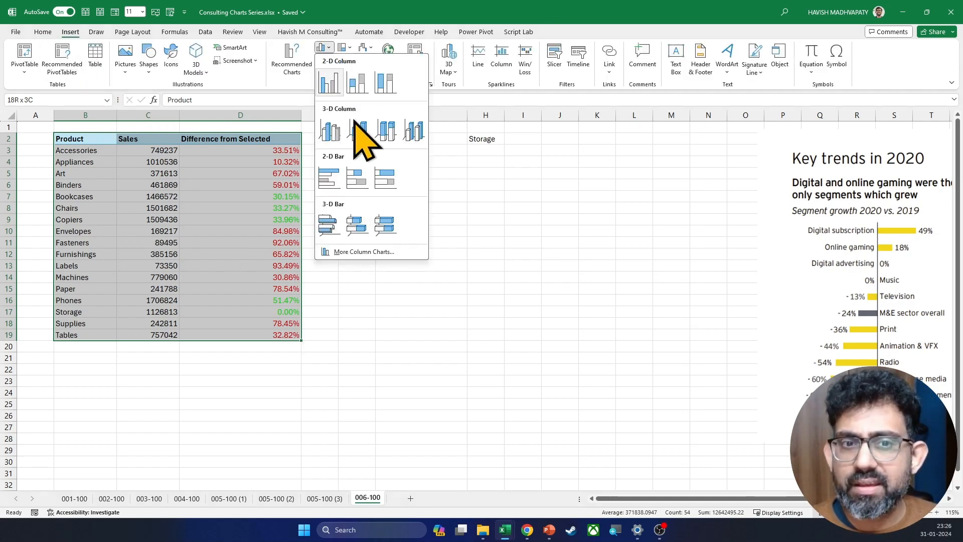
left_click(326, 181)
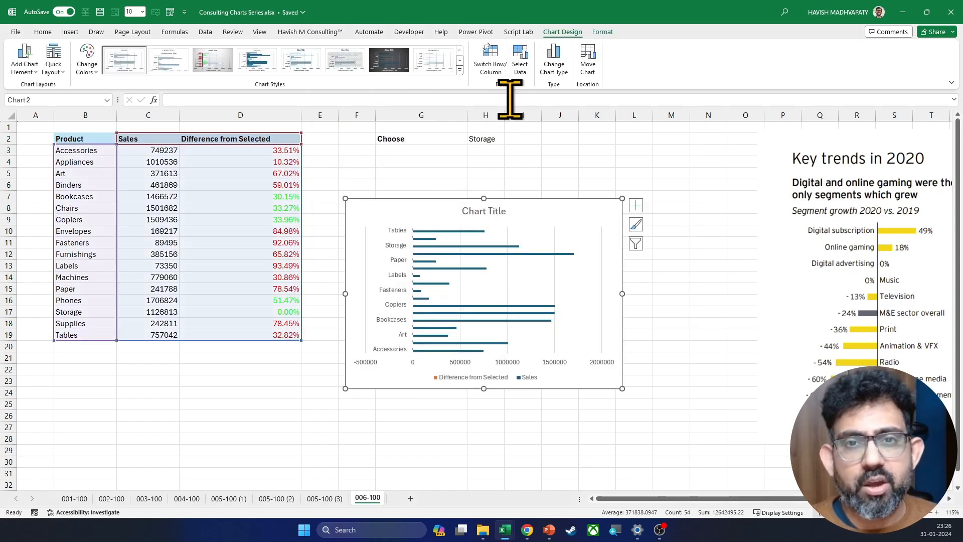
Step: Exclude the Sales series from the chart's data source, keeping only Difference from Selected
left_click(520, 63)
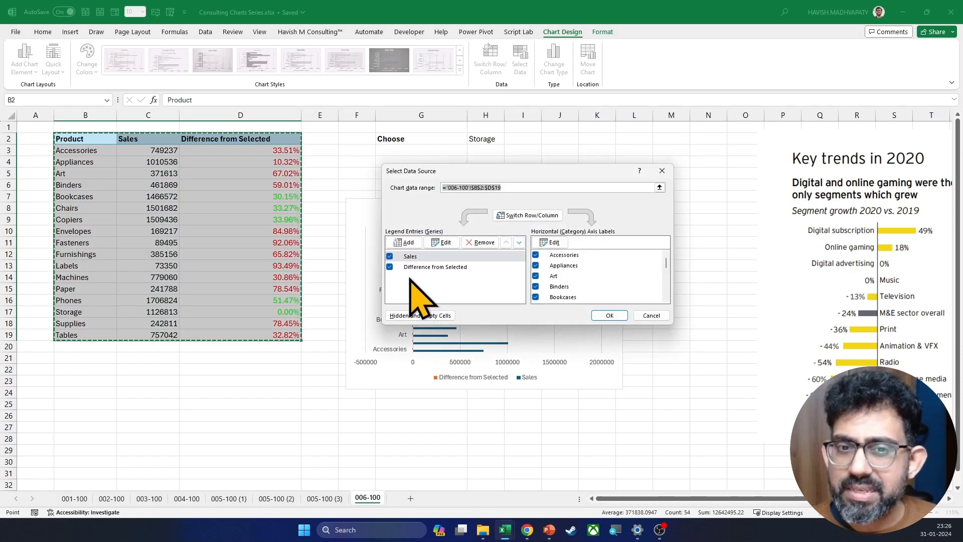
left_click(389, 256)
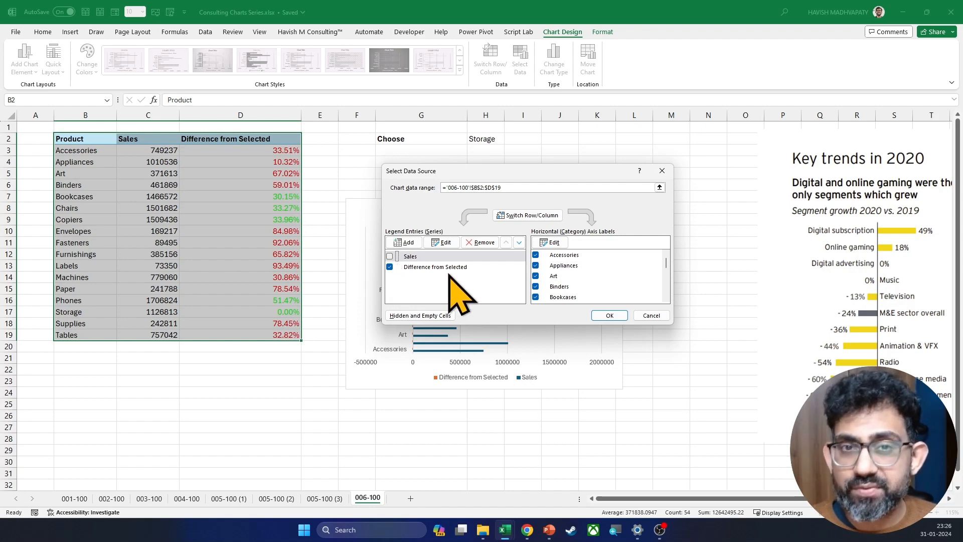
left_click(609, 316)
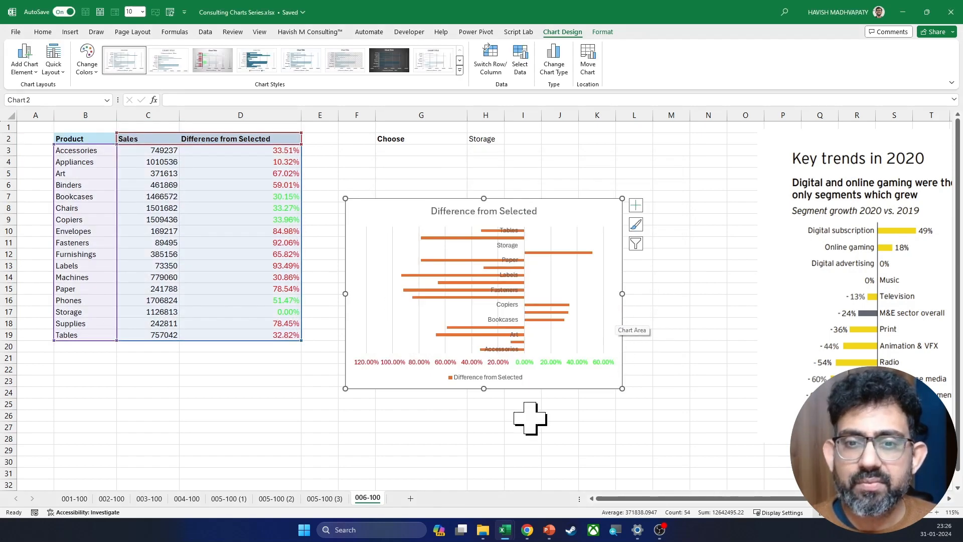
Step: Make the difference chart taller in both directions and move it directly below the Choose cell, starting at column G
left_click_drag(484, 389, 487, 457)
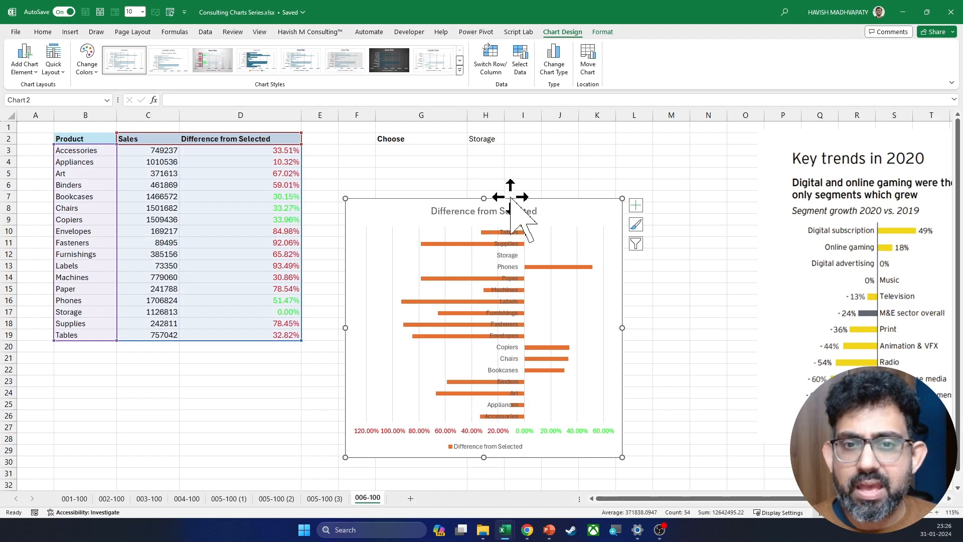
left_click_drag(504, 198, 483, 168)
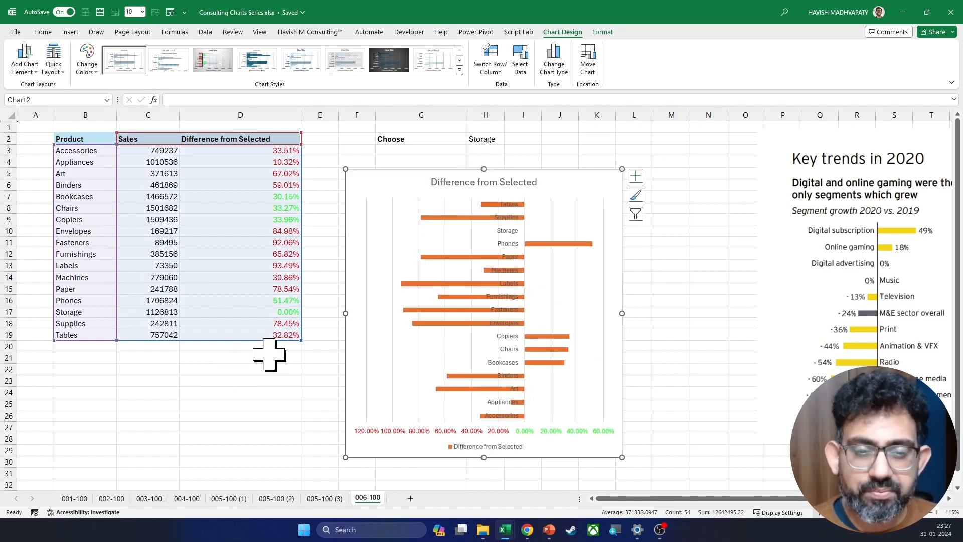
left_click_drag(346, 394, 376, 380)
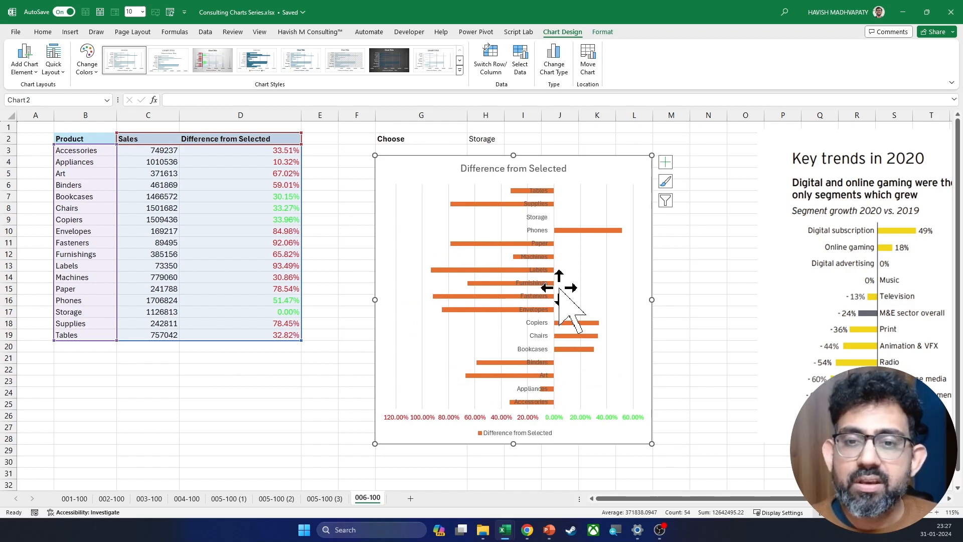
Step: Delete the chart's percentage axis and position the product axis labels to the left of all the bars
left_click(558, 419)
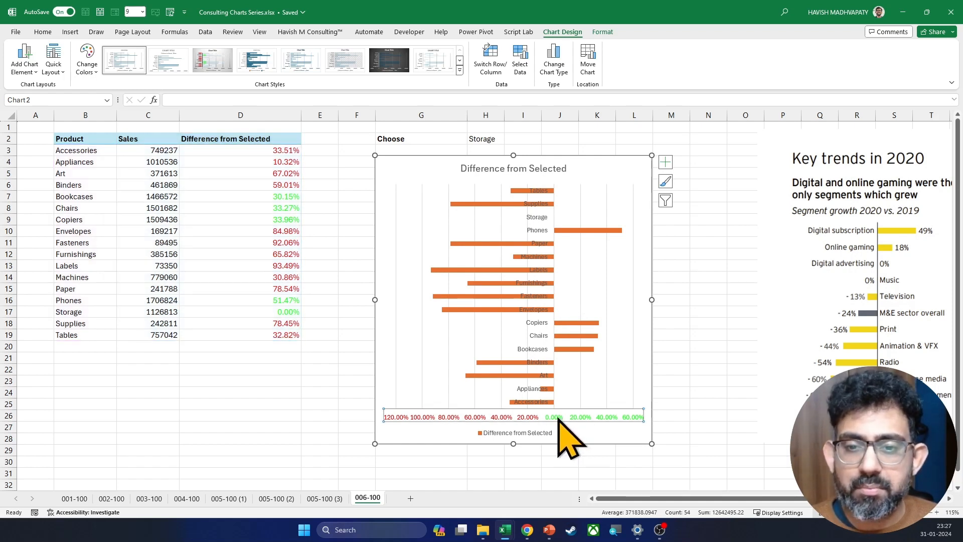
key("Delete")
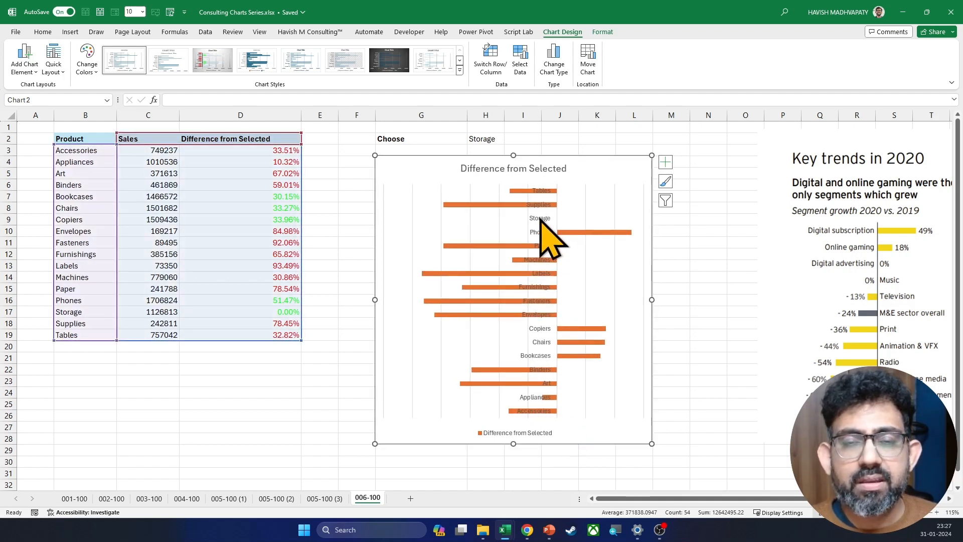
left_click(540, 220)
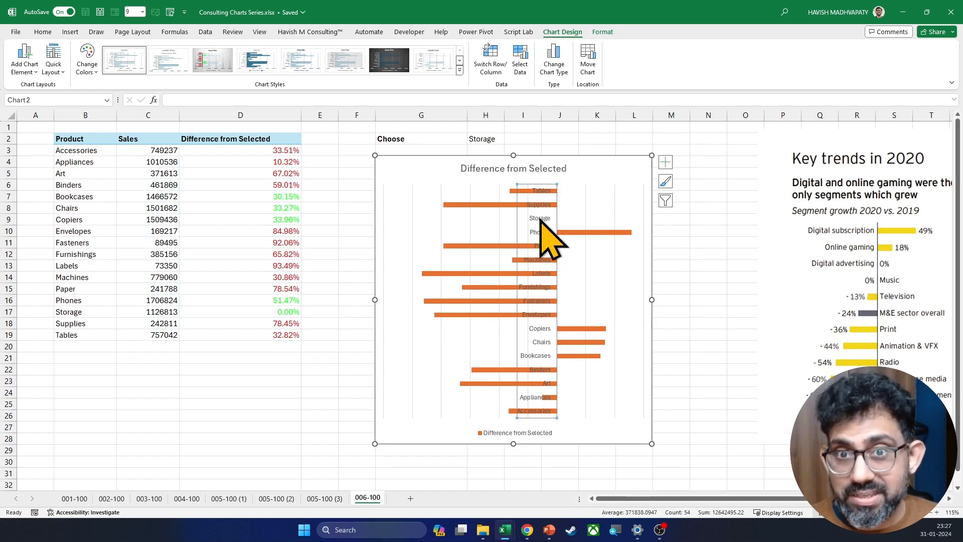
double_click(540, 219)
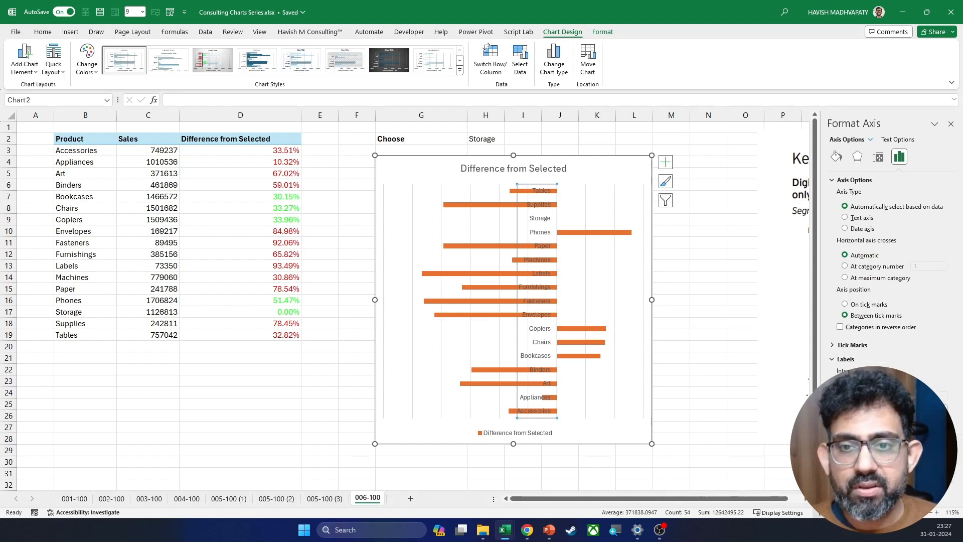
left_click(915, 445)
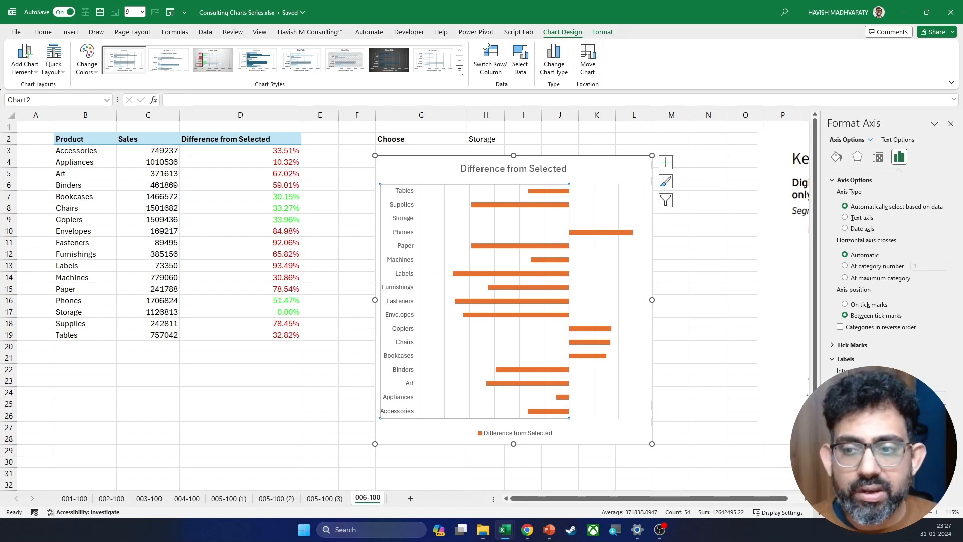
left_click(915, 437)
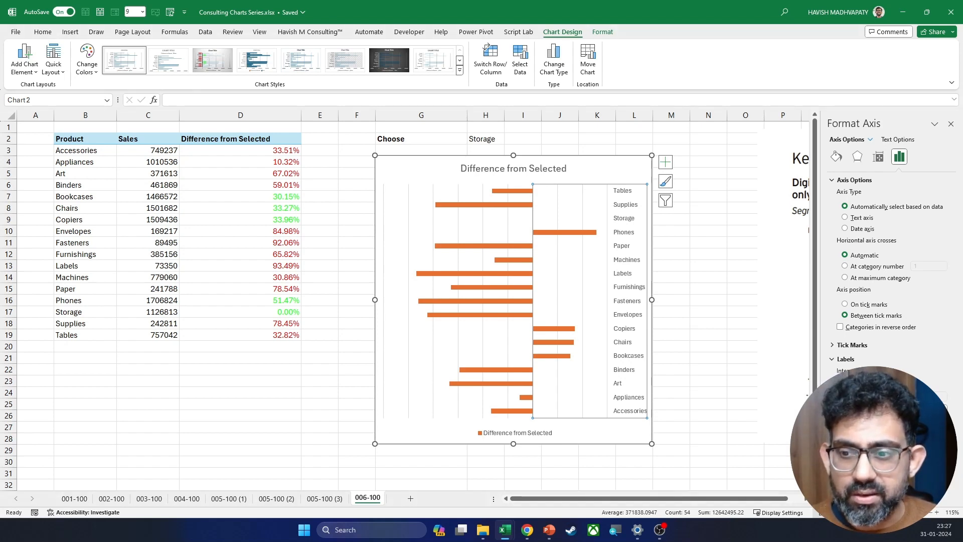
key("ctrl+z")
Step: Shift the EY reference picture slightly down and toward the chart, and dismiss its formatting options
left_click(793, 360)
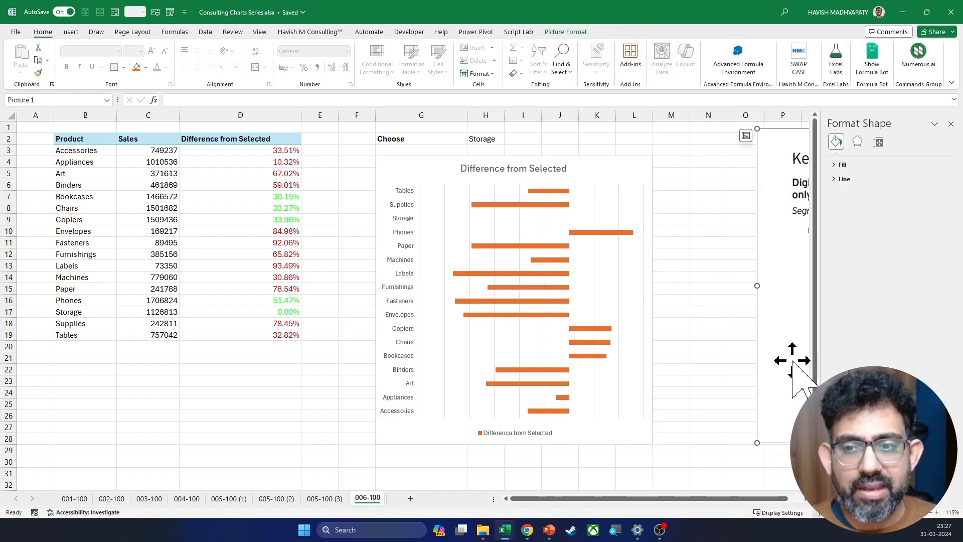
mouse_move(793, 360)
left_mouse_down()
mouse_move(576, 382)
mouse_move(623, 432)
mouse_move(656, 373)
mouse_move(781, 371)
left_mouse_up()
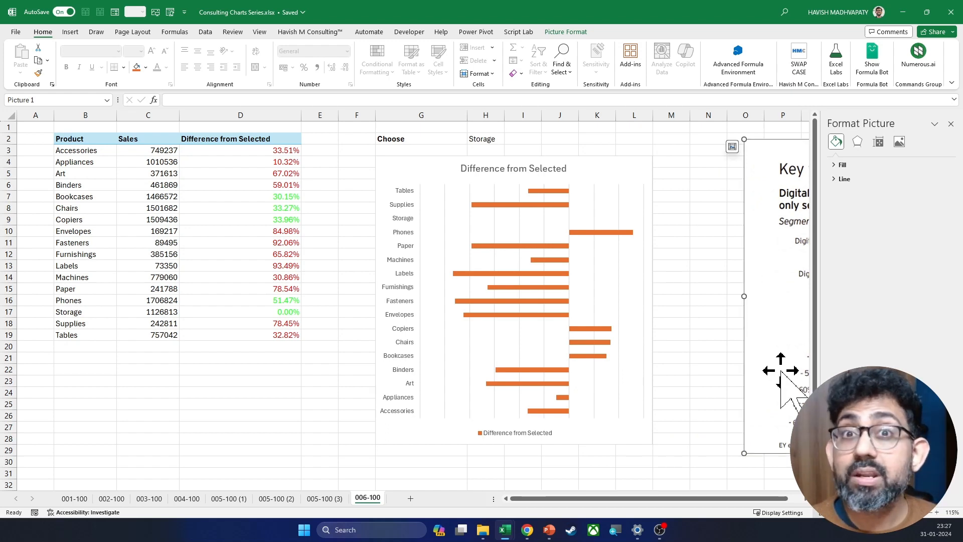
left_click(950, 124)
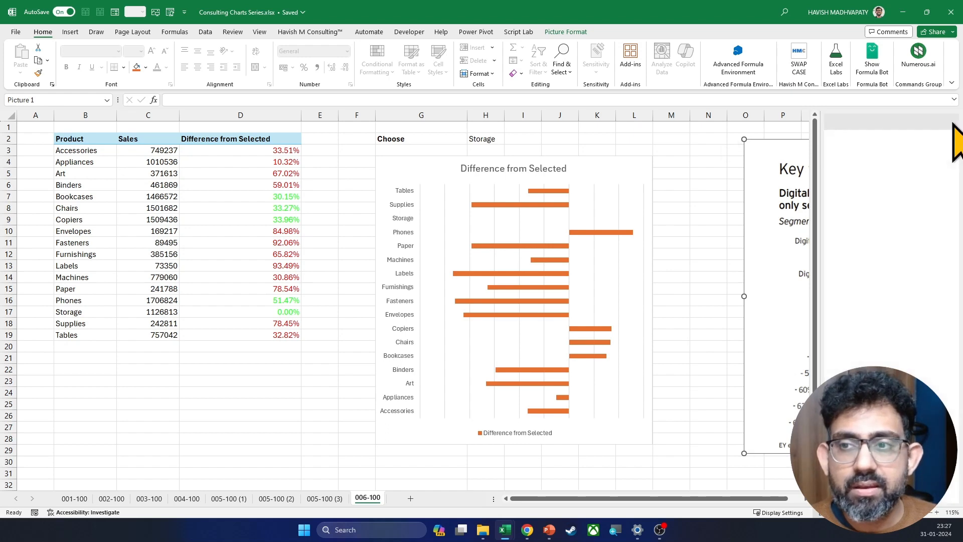
Step: Thicken the chart's bars by reducing the Difference from Selected series' gap width to 76%
double_click(594, 233)
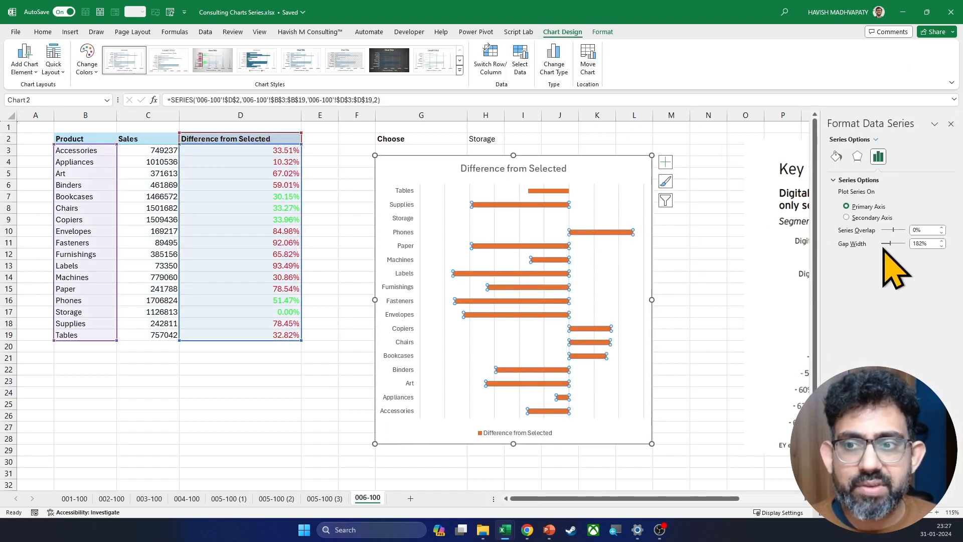
left_click_drag(890, 244, 885, 244)
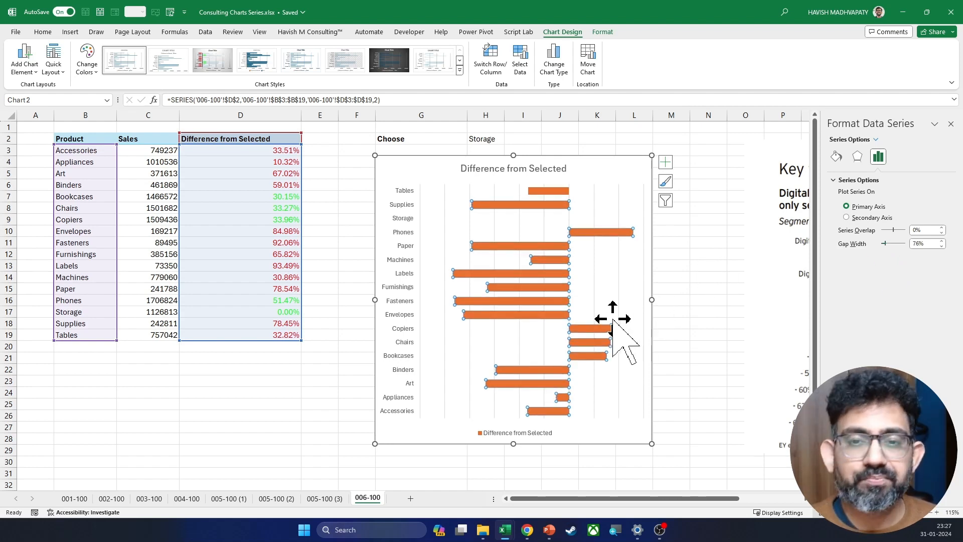
left_click(677, 275)
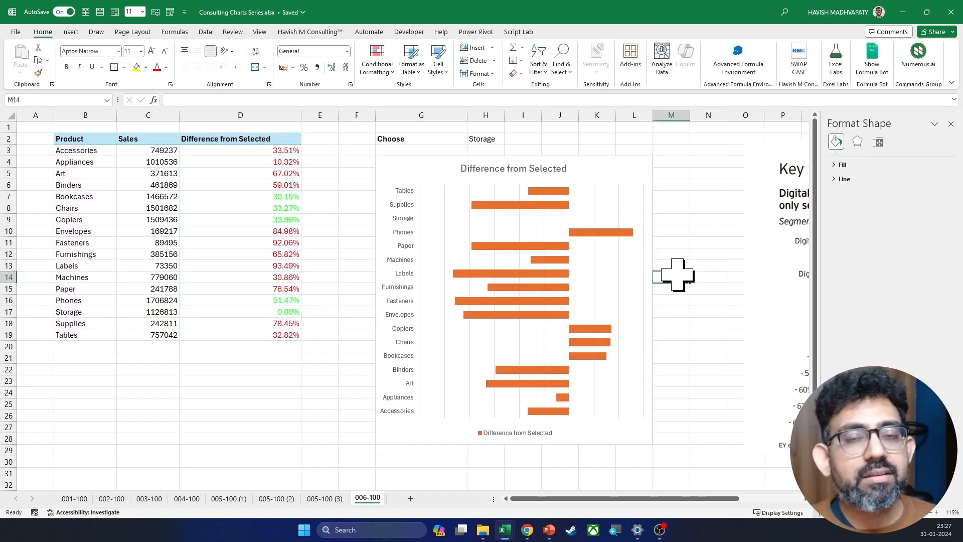
Step: Delete the Difference from Selected title from the bar chart
left_click(615, 164)
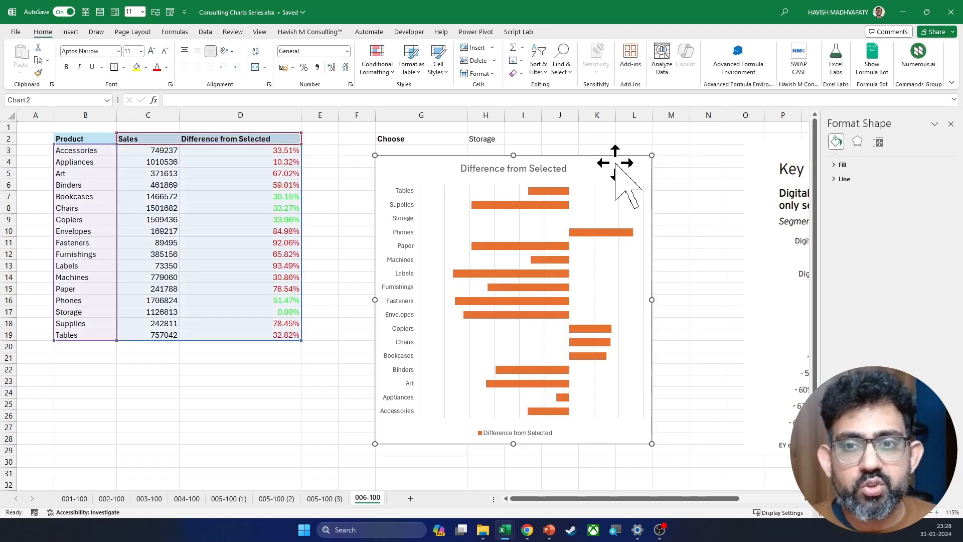
left_click(554, 173)
key("Delete")
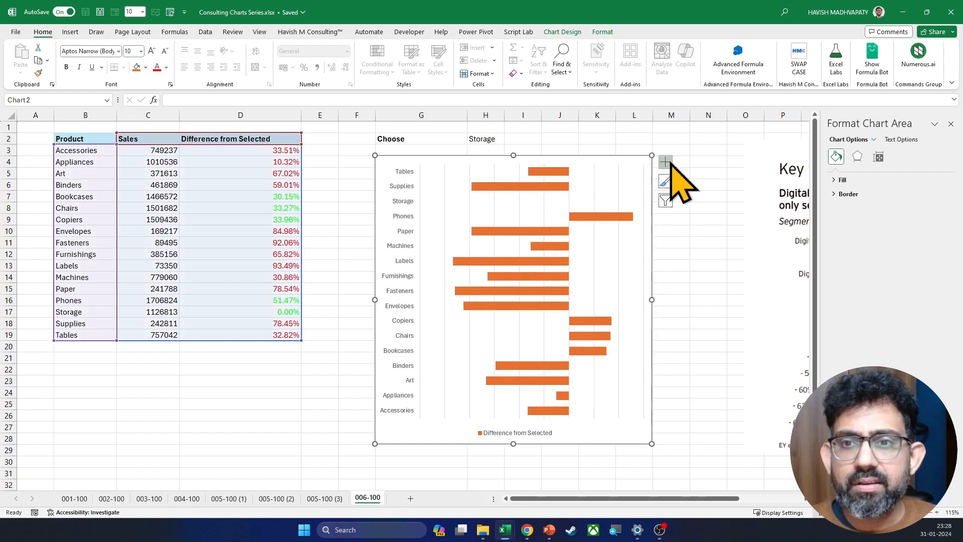
Step: Add data labels to the chart's bars and delete the legend
left_click(665, 162)
left_click(690, 205)
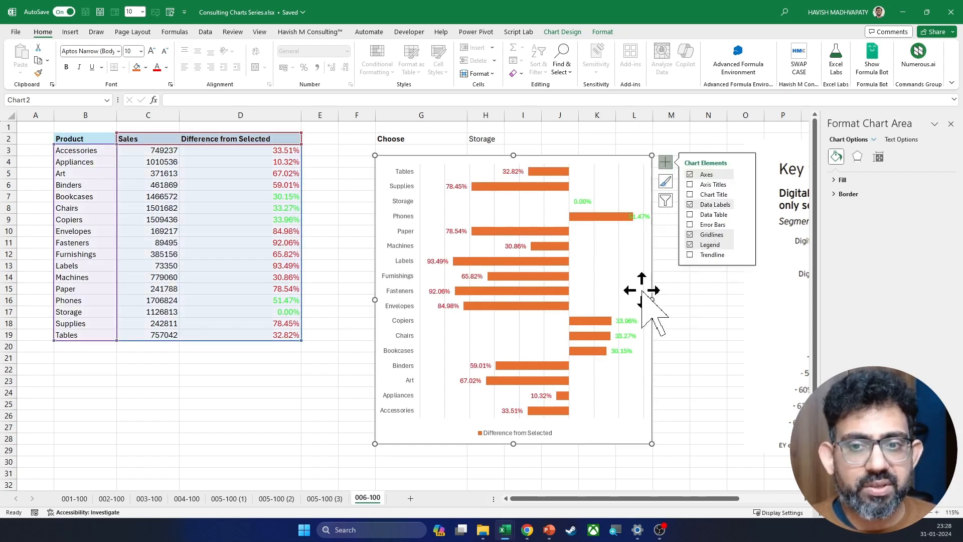
left_click(698, 333)
left_click(491, 434)
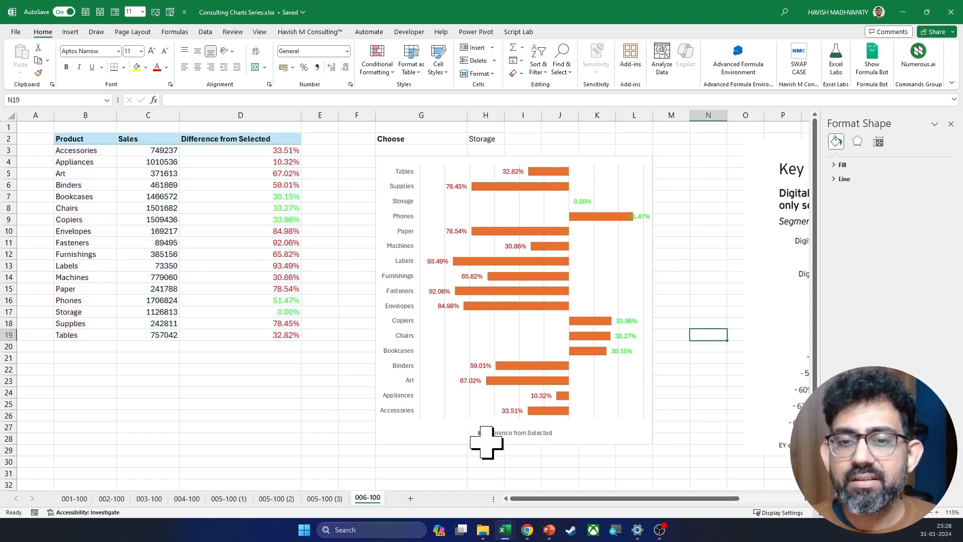
key("Delete")
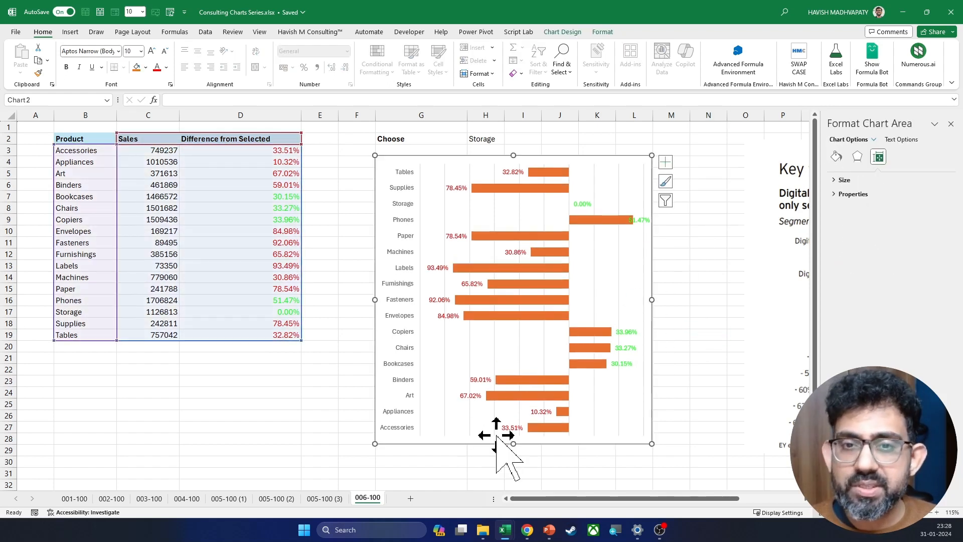
Step: Test how the chart responds by choosing Machines in the H2 product dropdown, ending with Copiers selected
left_click(484, 140)
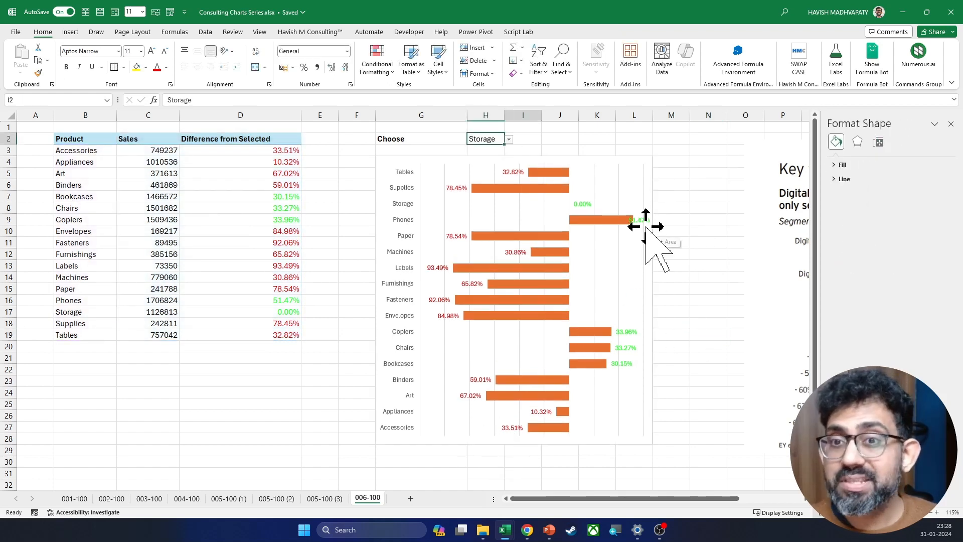
key("Right")
key("Left")
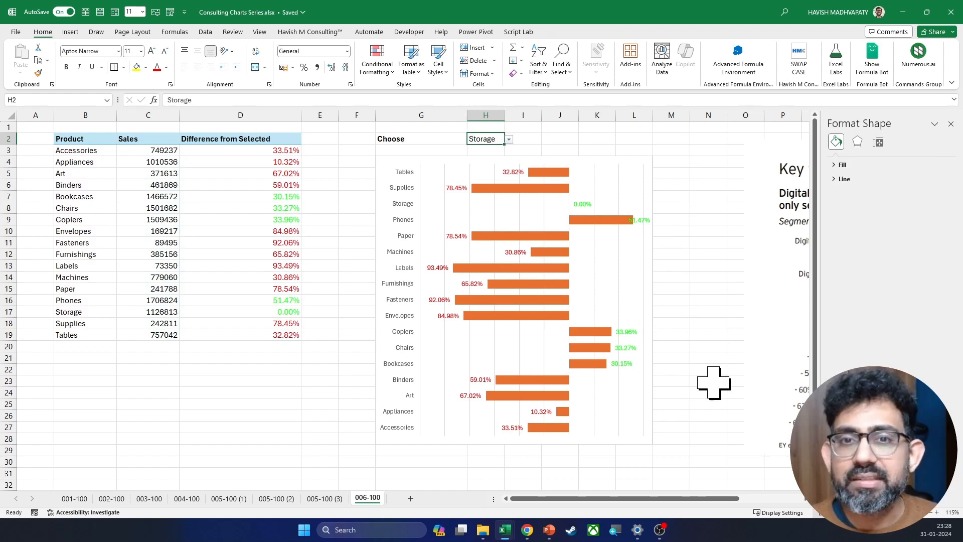
key("alt+Down")
key("Up")
key("Up")
key("Return")
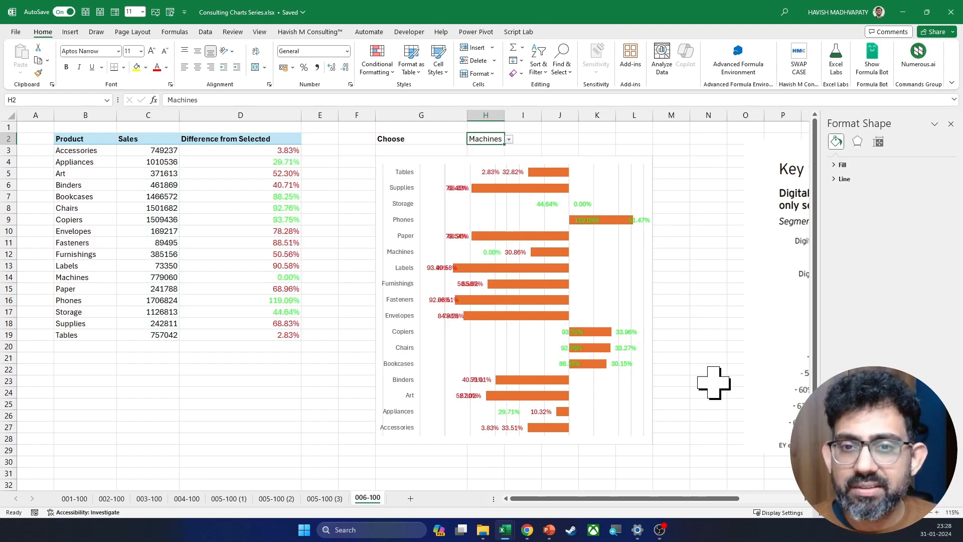
key("alt+Down")
key("Up")
key("Up")
key("Up")
key("Up")
key("Up")
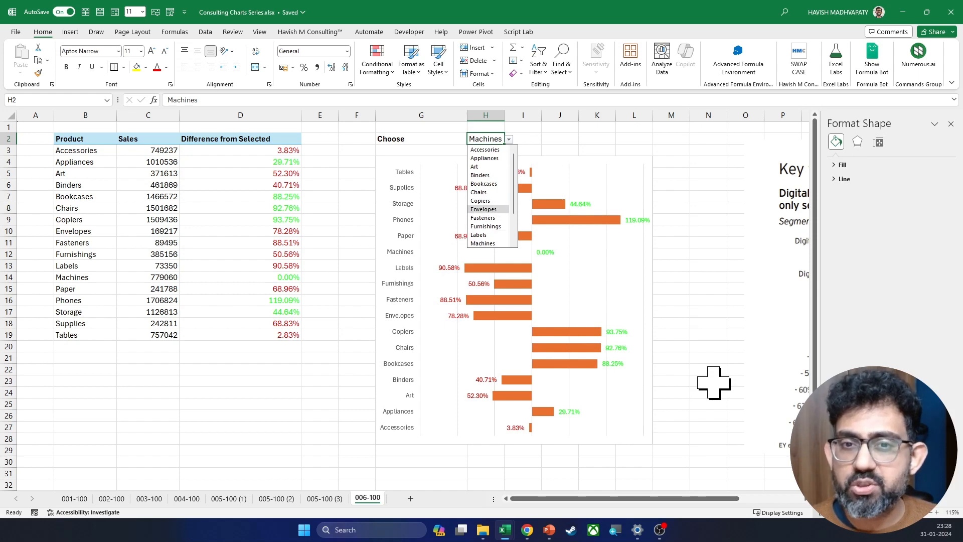
key("Return")
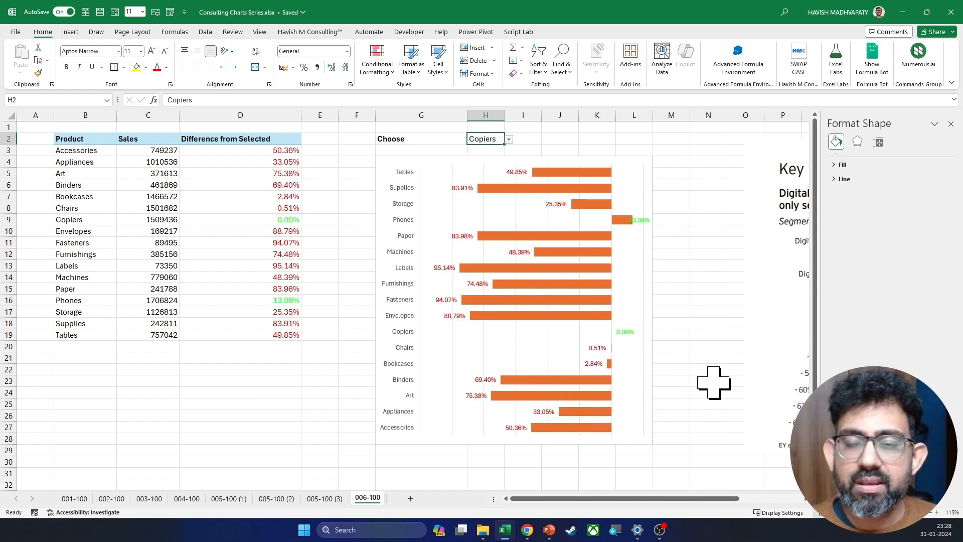
Step: Move the EY reference picture next to the bar chart so the two can be compared
left_click_drag(763, 298, 650, 297)
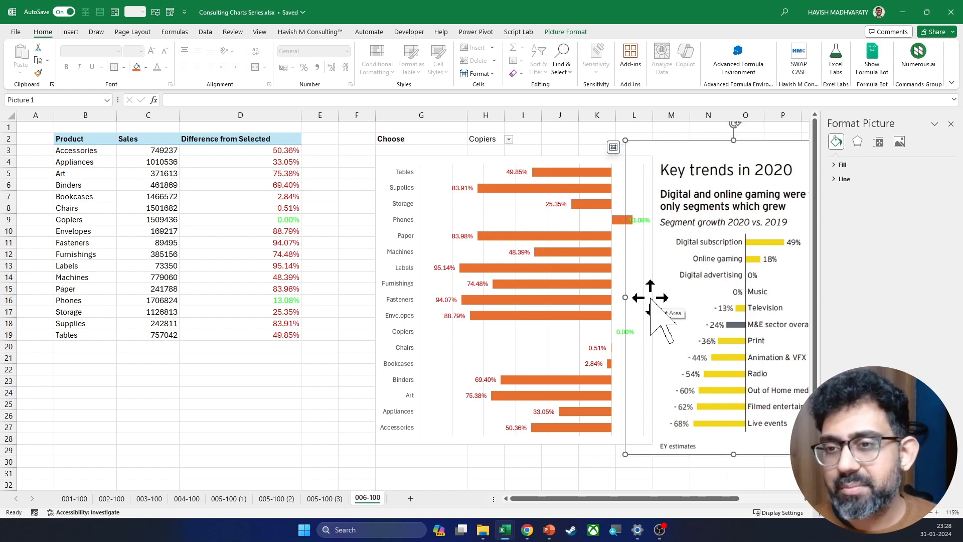